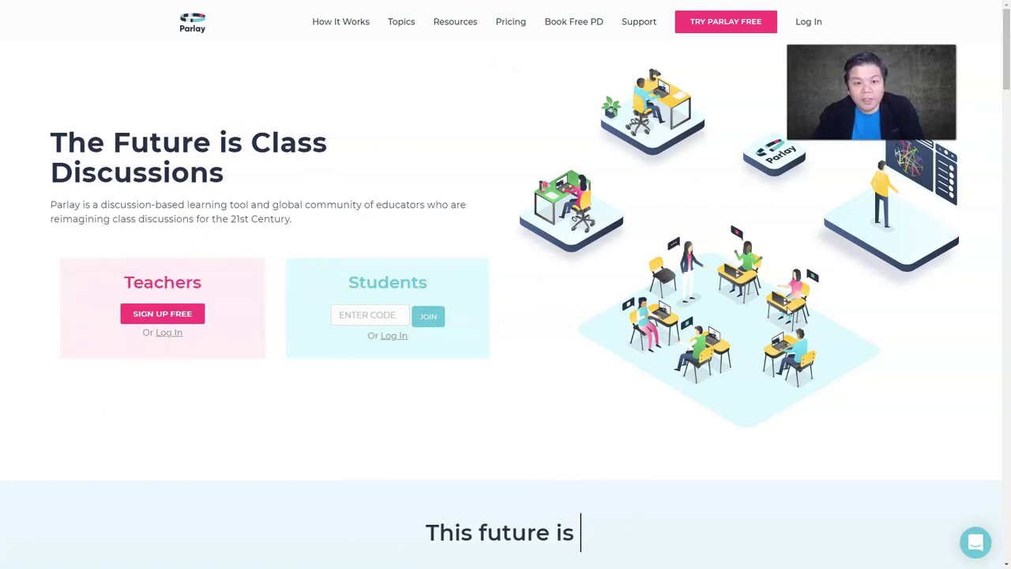
Step: Sign in to Parlay as a teacher to reach the dashboard listing 4 Kenyalang - Unit 3
left_click(803, 316)
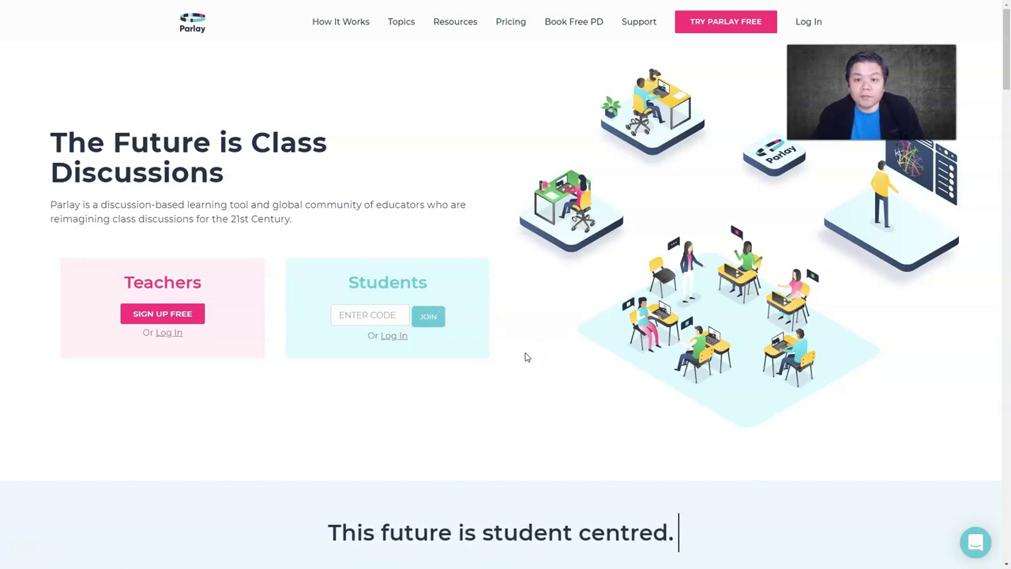
left_click(585, 269)
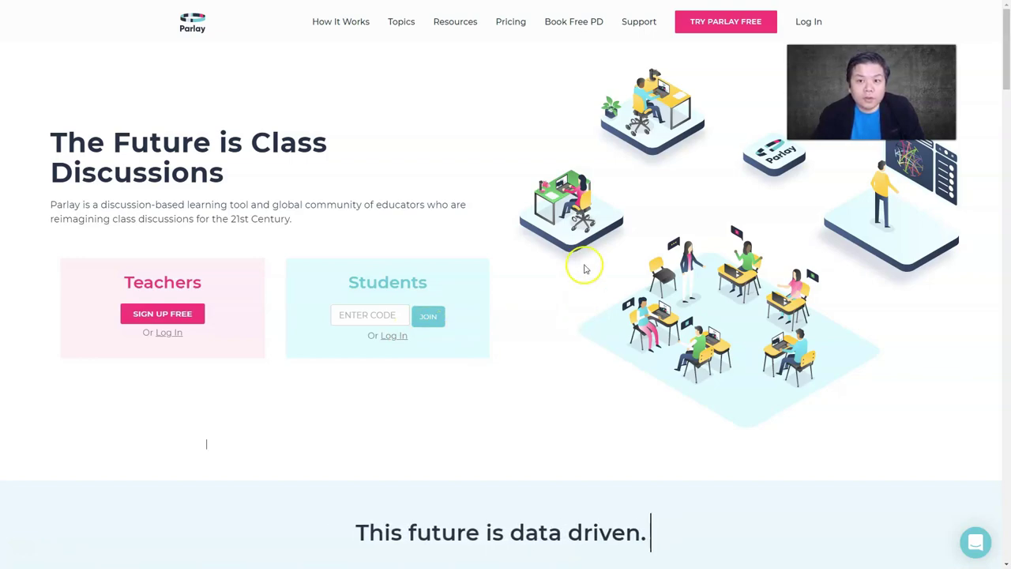
left_click(169, 316)
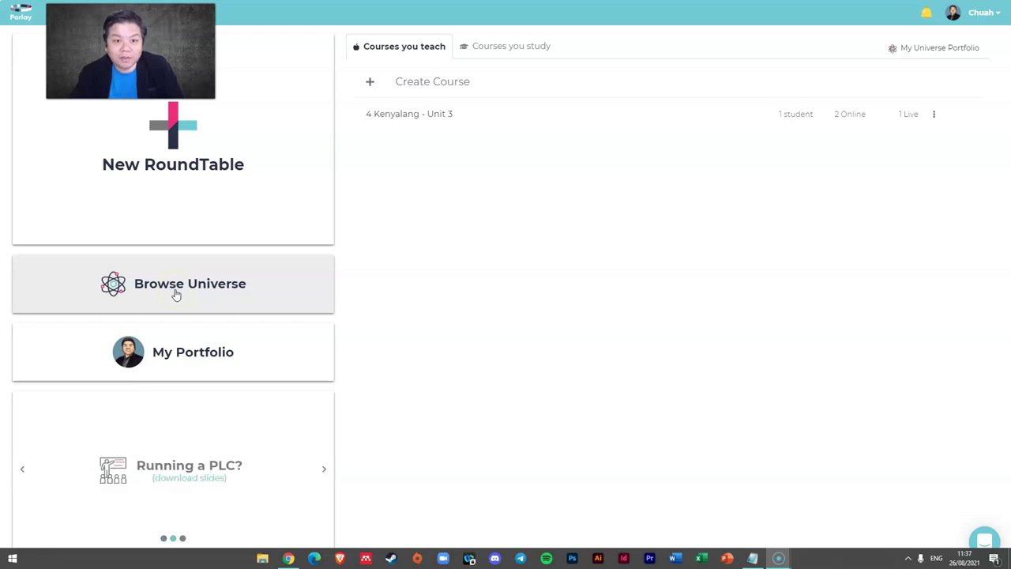
left_click(175, 292)
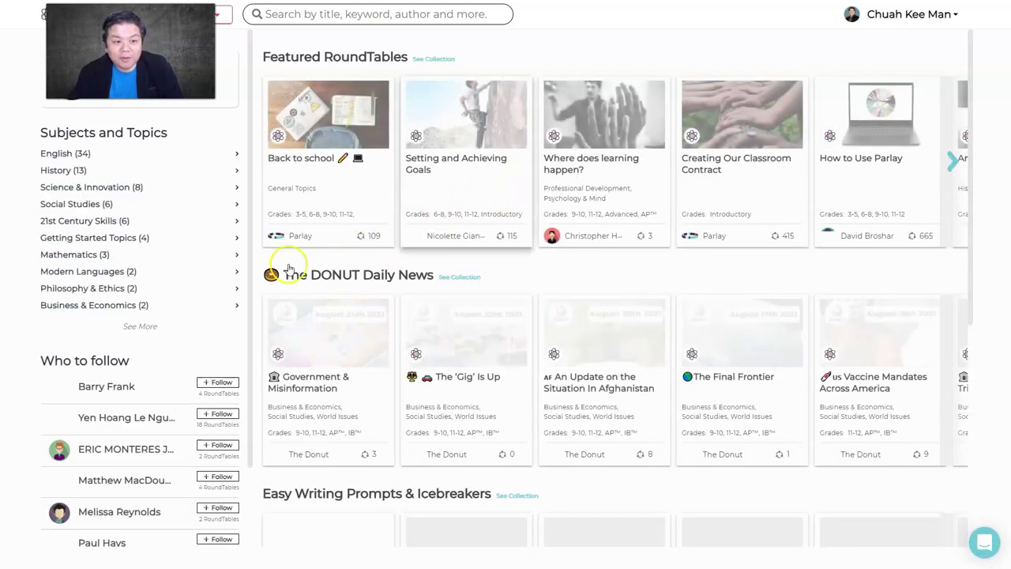
scroll(621, 322, "down", 5)
scroll(711, 356, "up", 5)
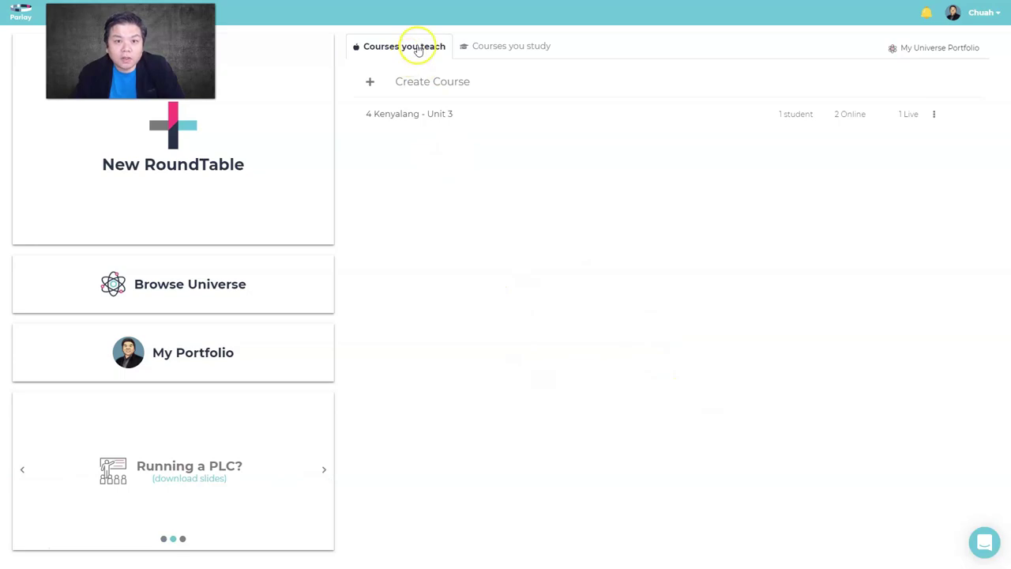
left_click(540, 55)
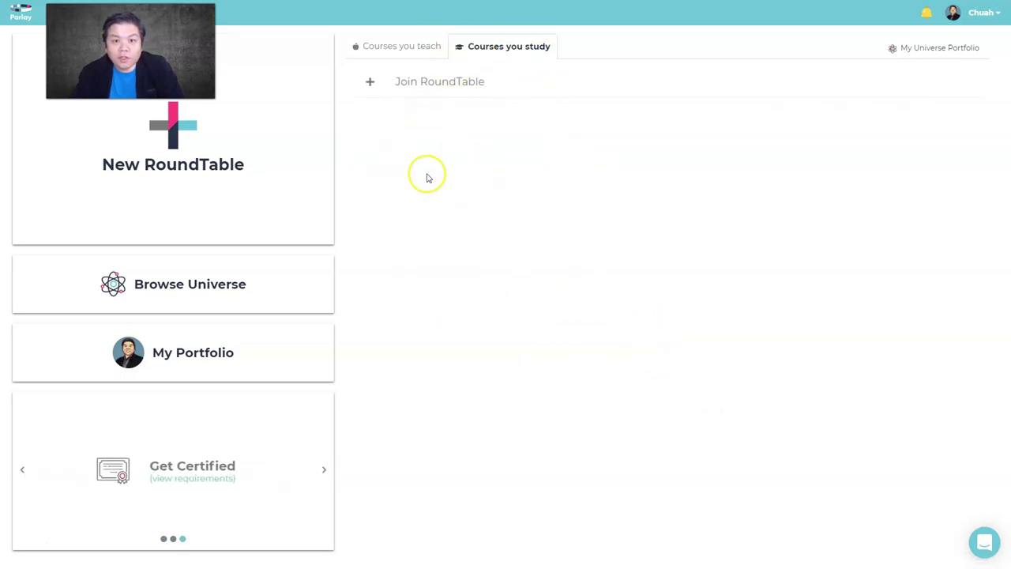
left_click(393, 46)
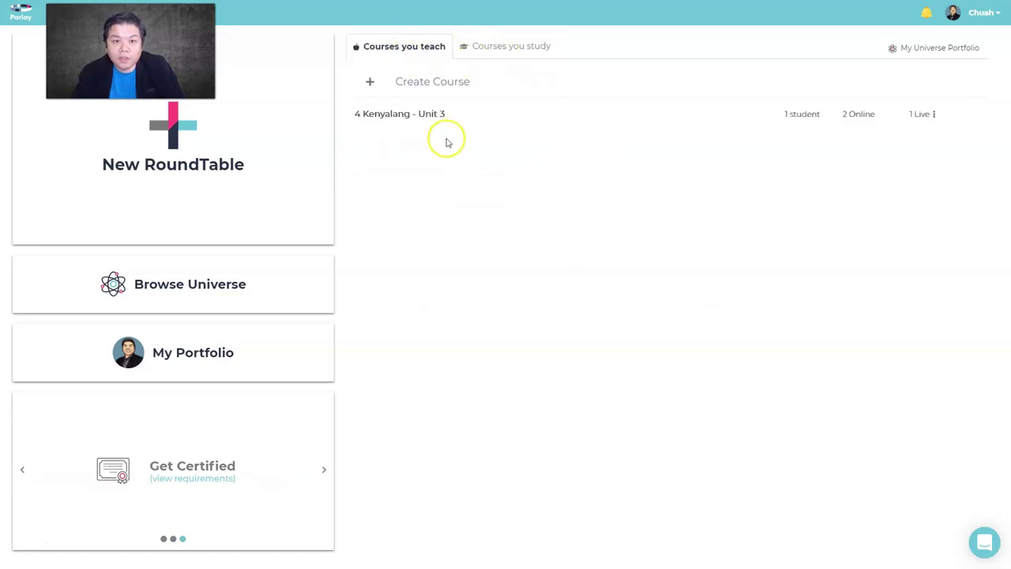
Step: Create a new titled course, then start a RoundTable in it to reach the Online/Live chooser
left_click(447, 88)
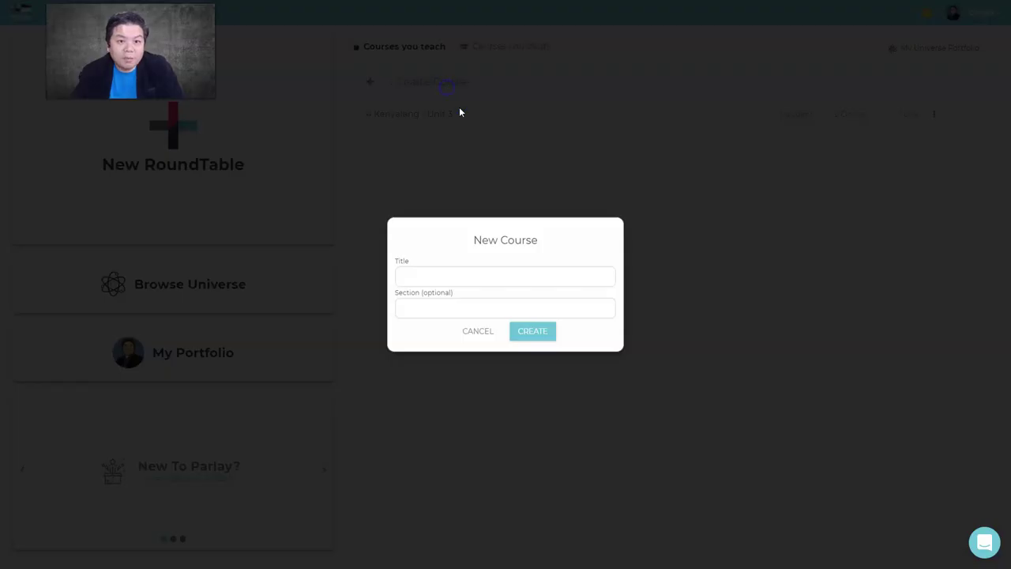
left_click(515, 281)
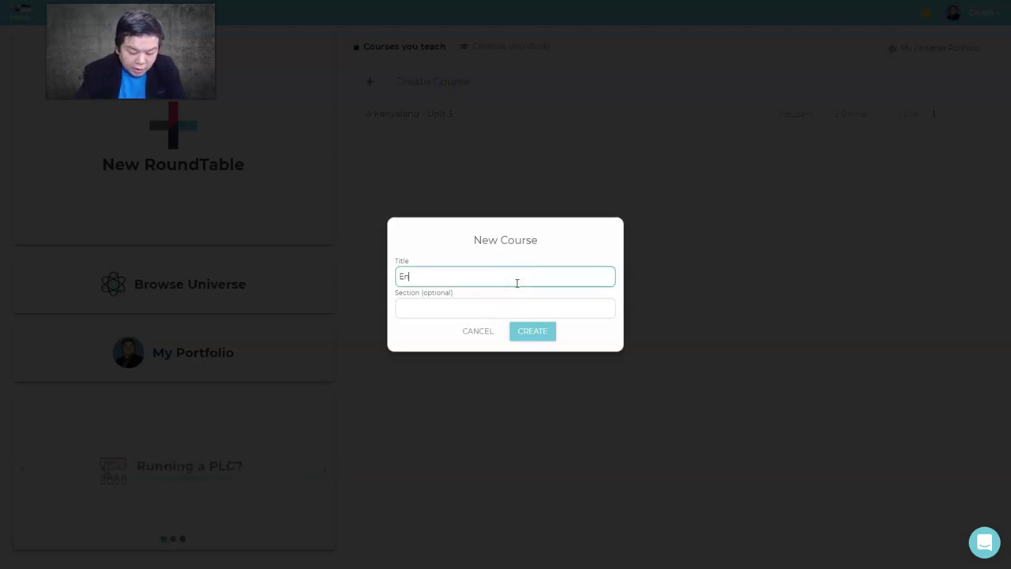
left_click(545, 331)
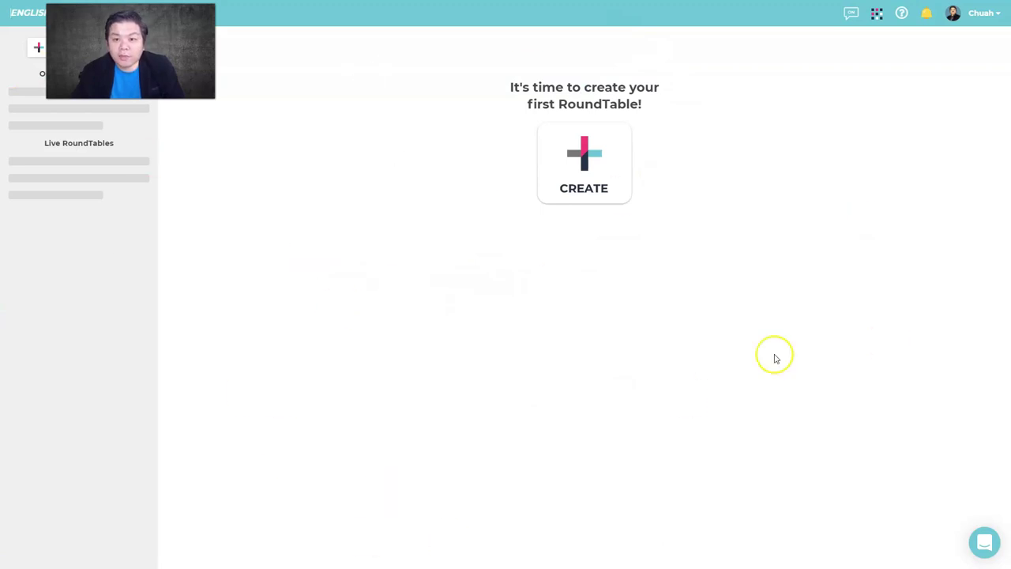
left_click(580, 155)
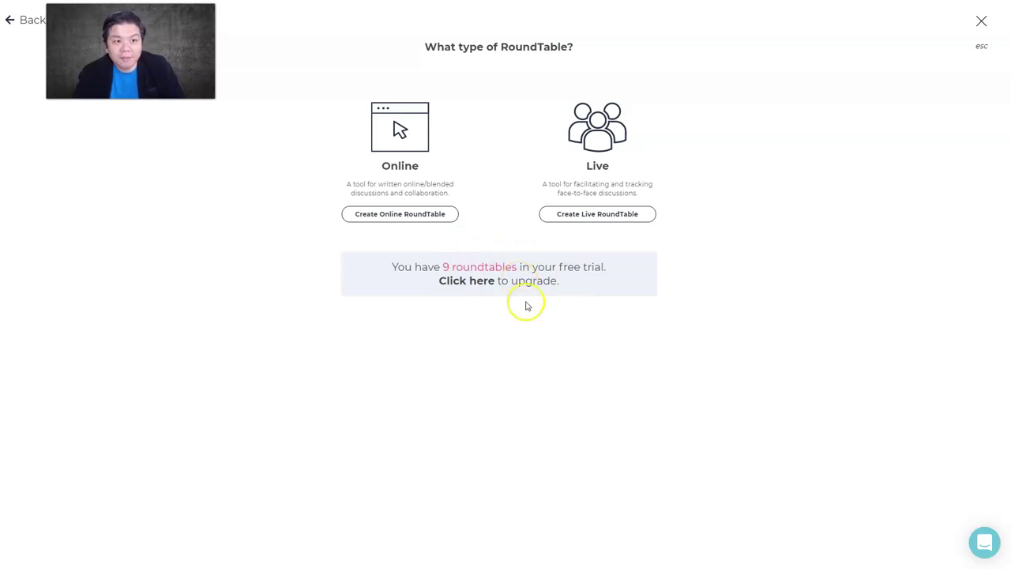
Step: Choose an Online RoundTable and start its prompt from scratch under Create My Own
left_click(408, 128)
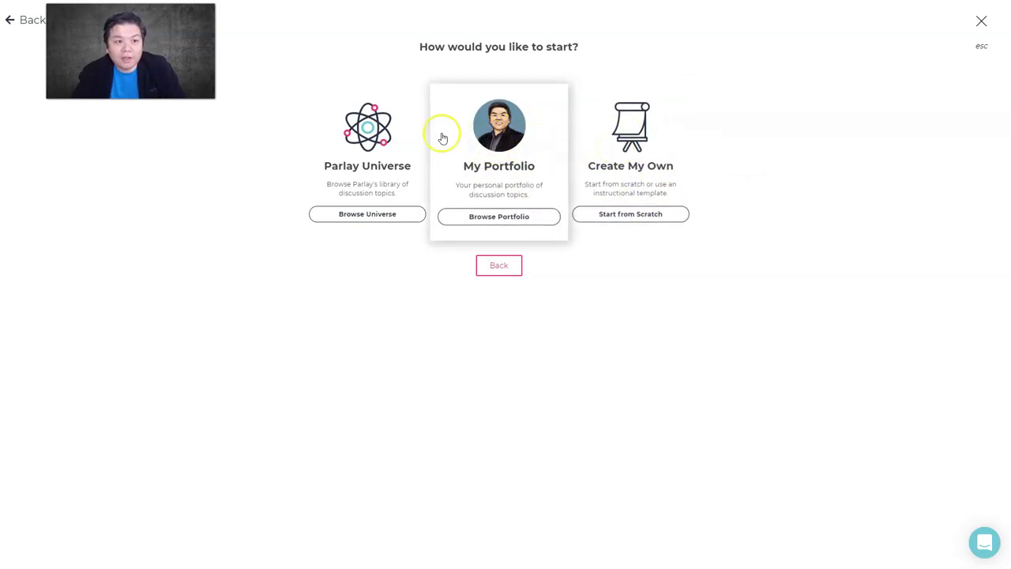
left_click(623, 137)
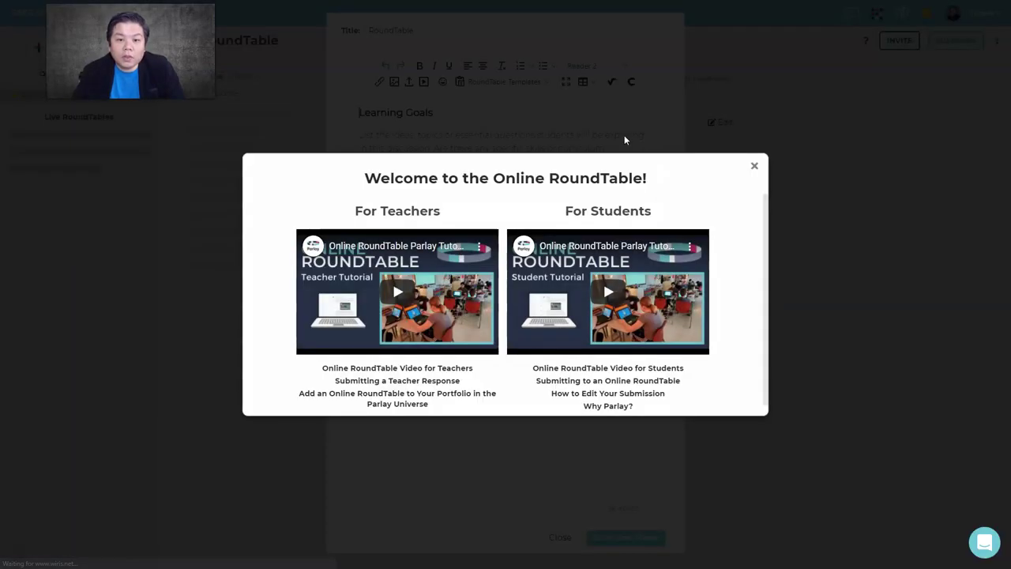
Step: Dismiss the welcome tutorial, try The Jigsaw Method template, then settle on Think. Pair. Share. Grow
left_click(754, 166)
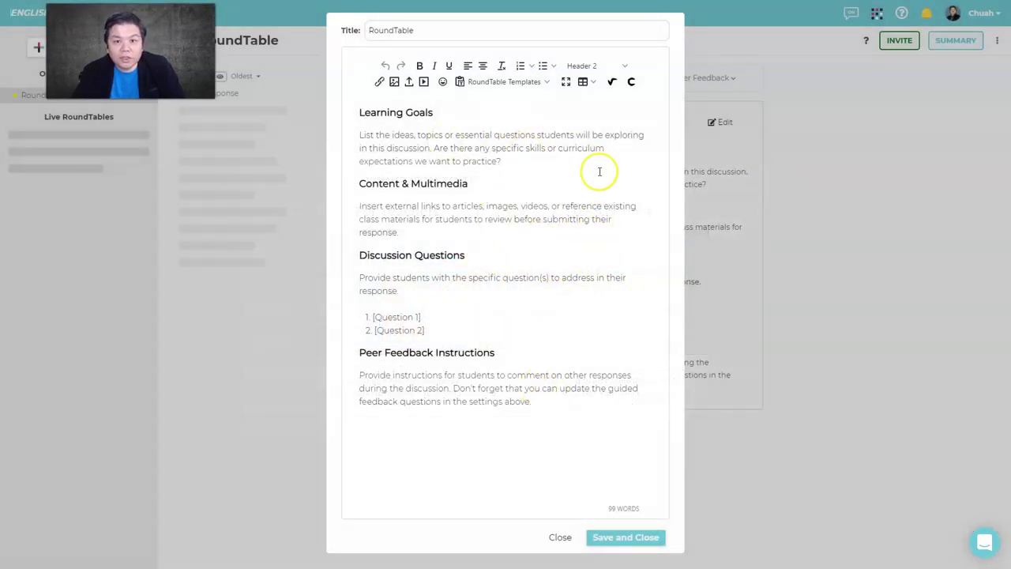
left_click(520, 84)
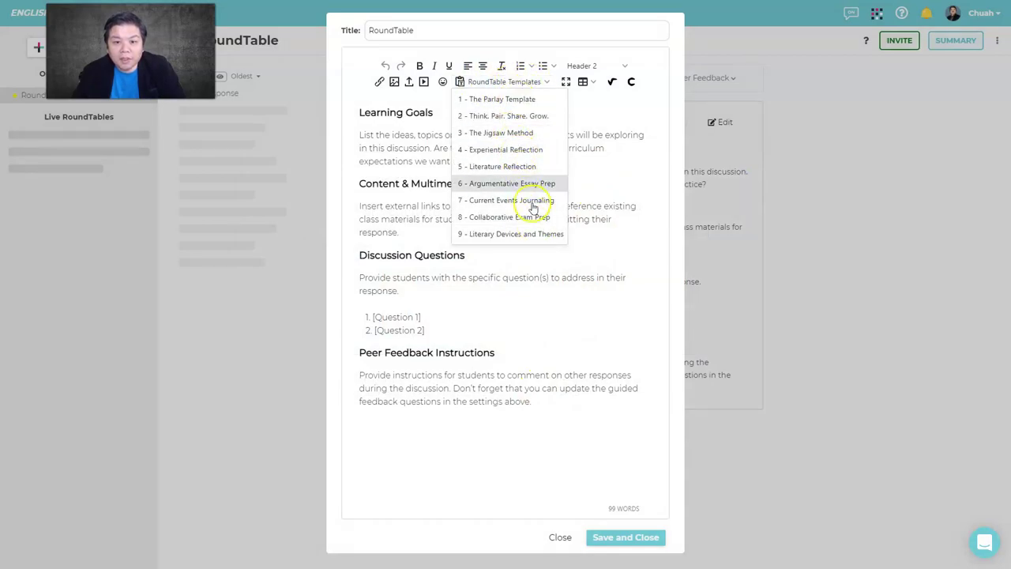
left_click(520, 115)
left_click(558, 50)
left_click(508, 81)
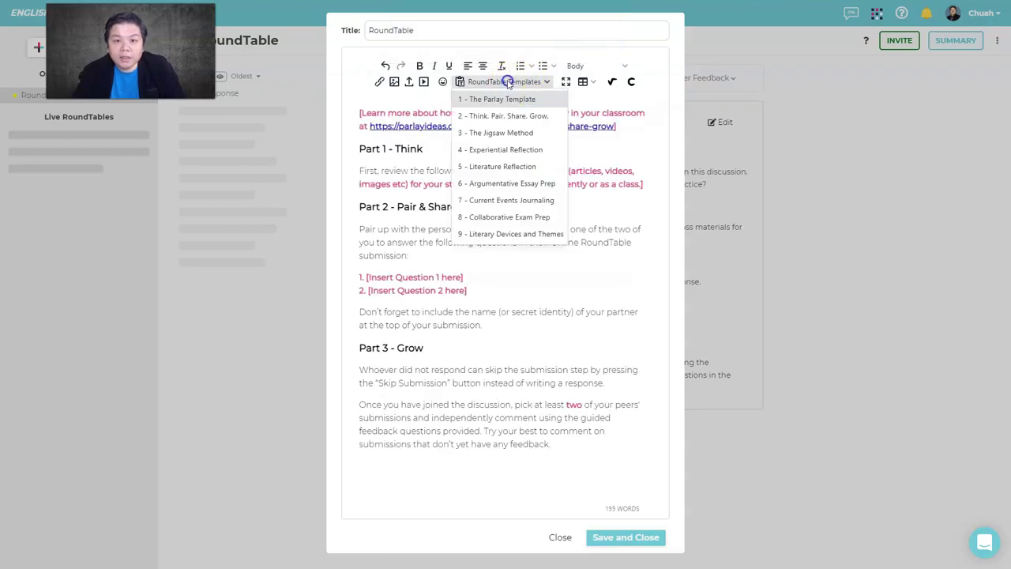
left_click(506, 132)
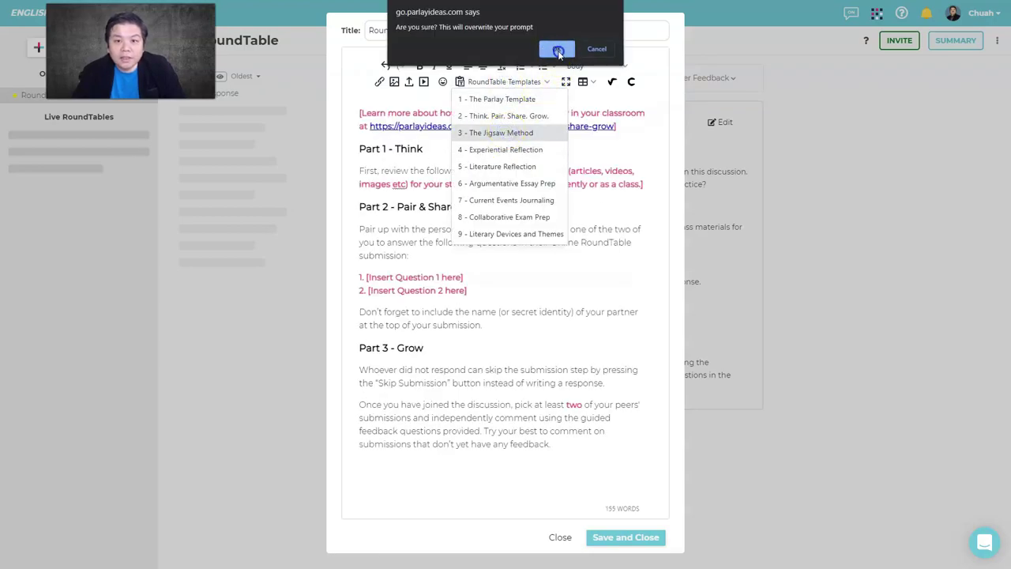
left_click(557, 49)
left_click(510, 83)
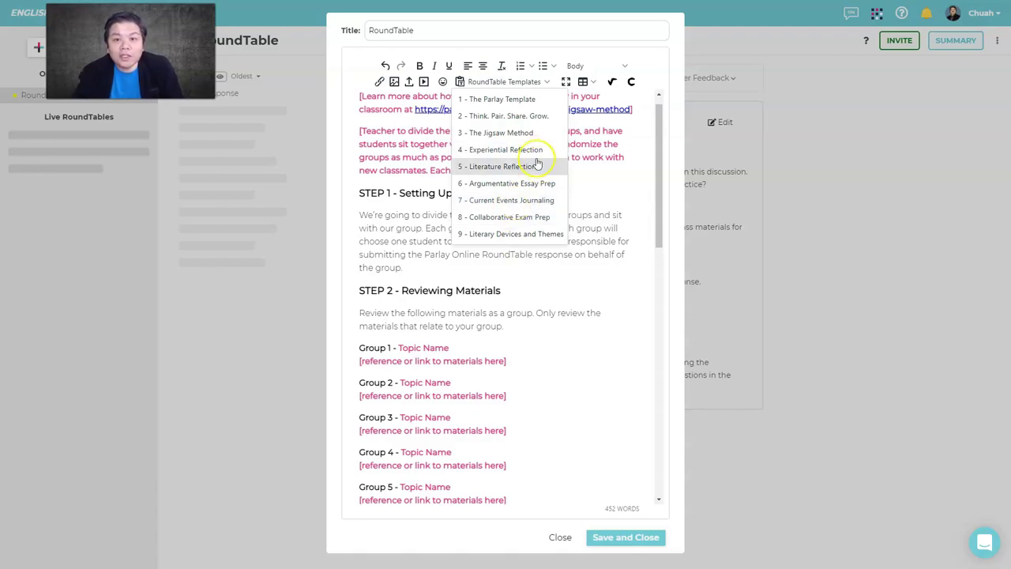
left_click(521, 119)
left_click(552, 45)
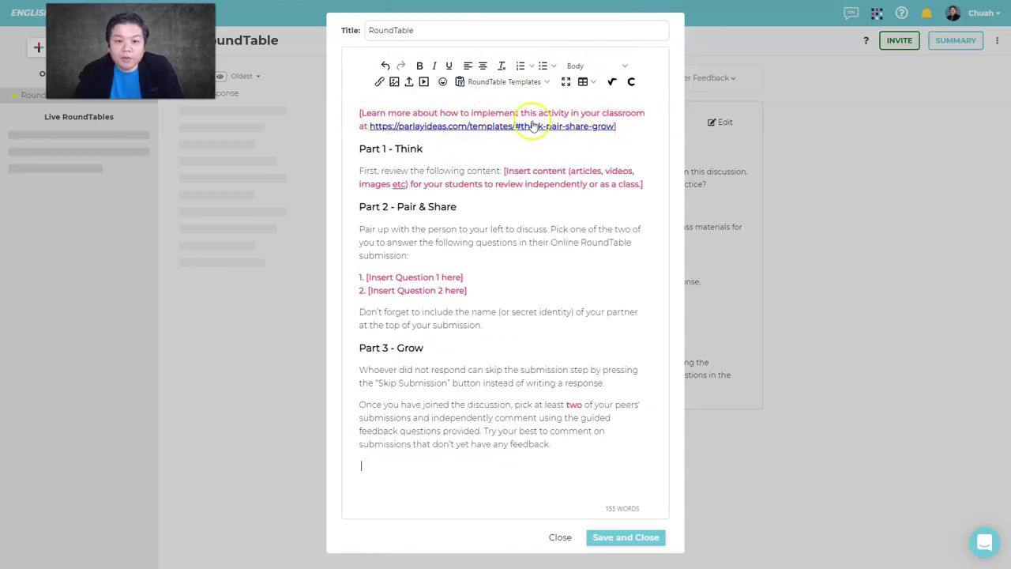
Step: Delete the intro link paragraph and replace the red Part 1 placeholder with an empty line
triple_click(616, 127)
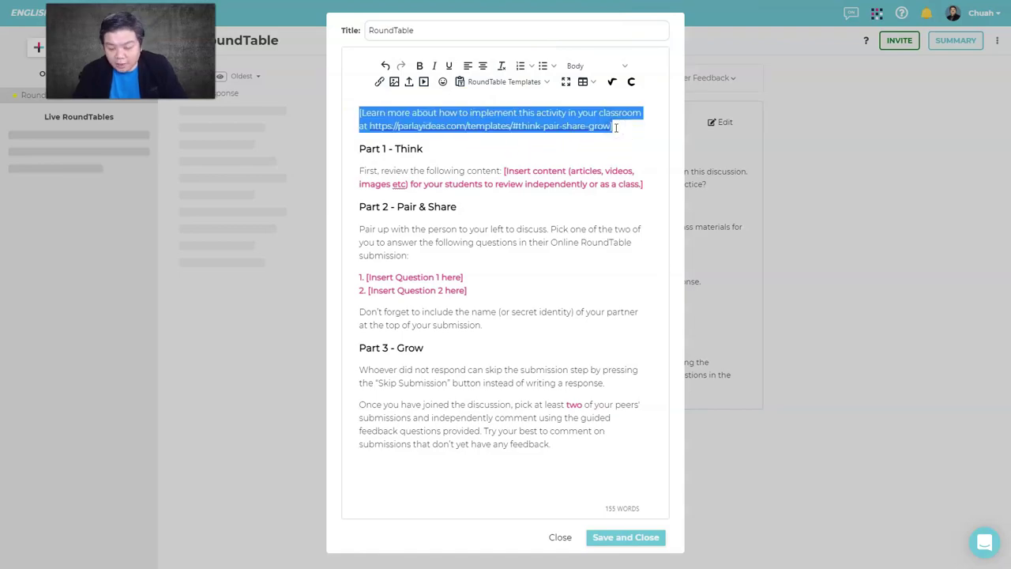
key("BackSpace")
left_click_drag(502, 135, 532, 136)
left_click_drag(641, 140, 361, 138)
key("Return")
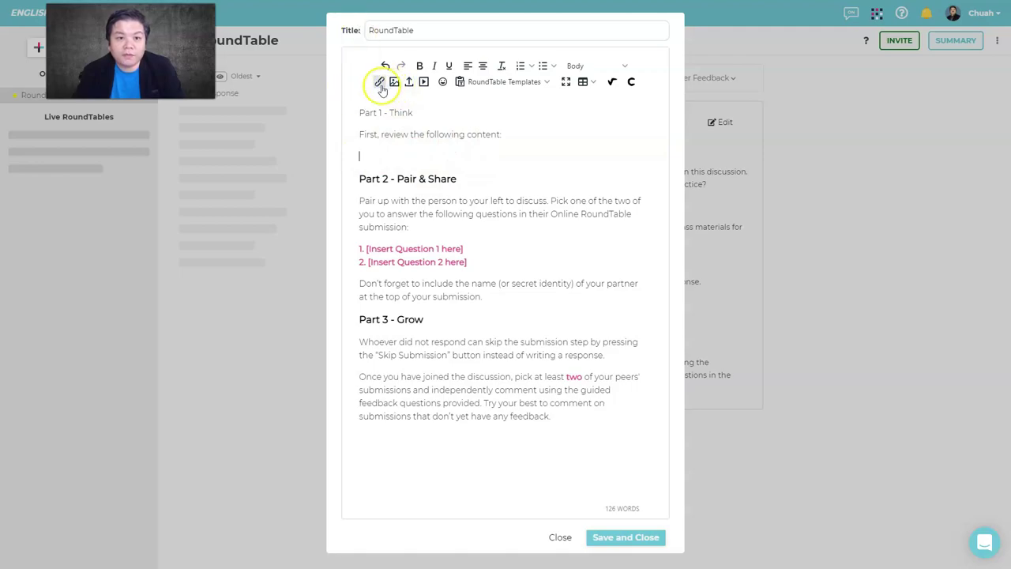
Step: Embed the YouTube video 'EduBytes Ep02: Shared Mental Models' by pasting its URL as the media source
left_click(422, 84)
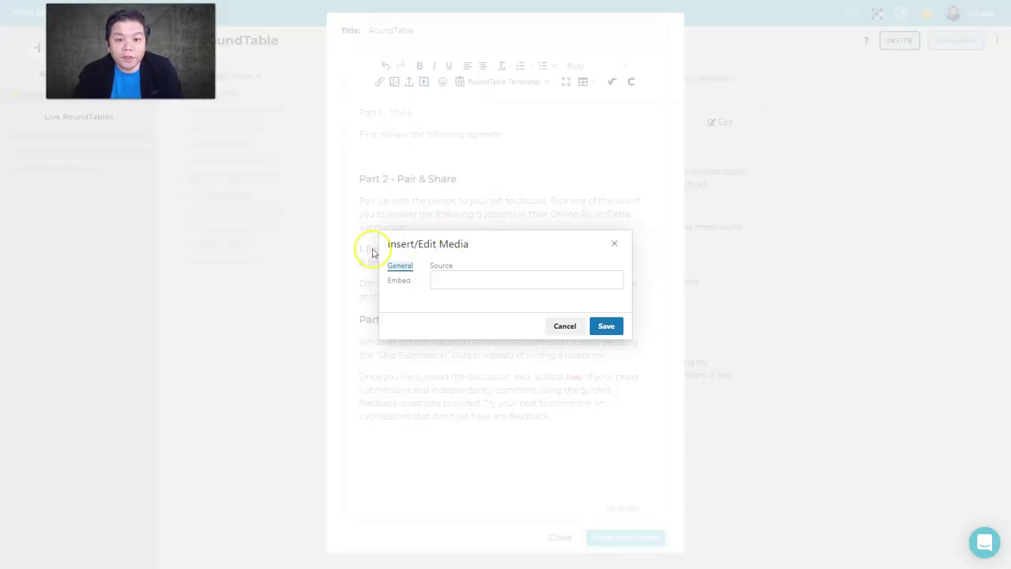
left_click(432, 275)
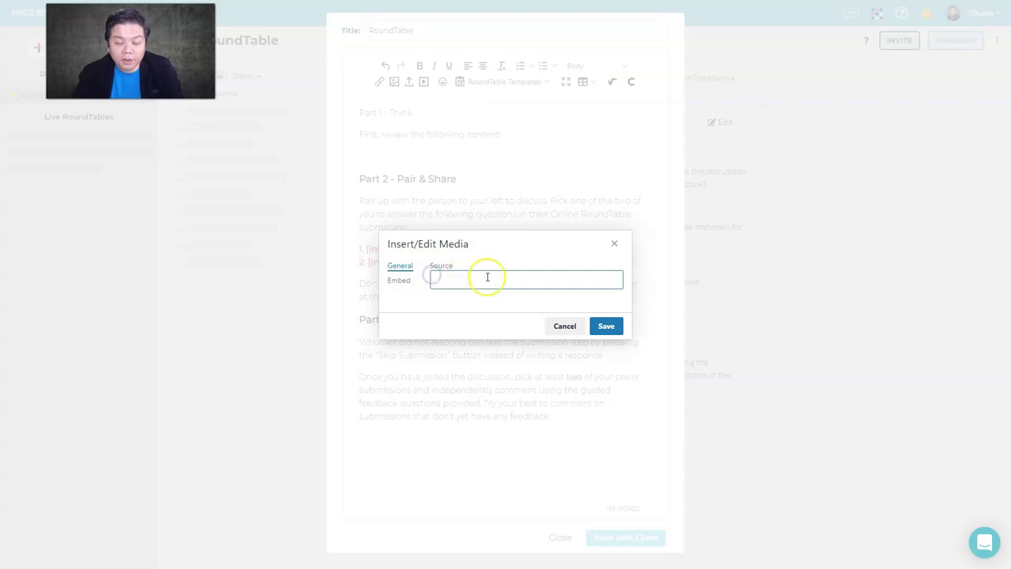
type("https://www.youtube.com/watch?v=vZltkE4HrB8")
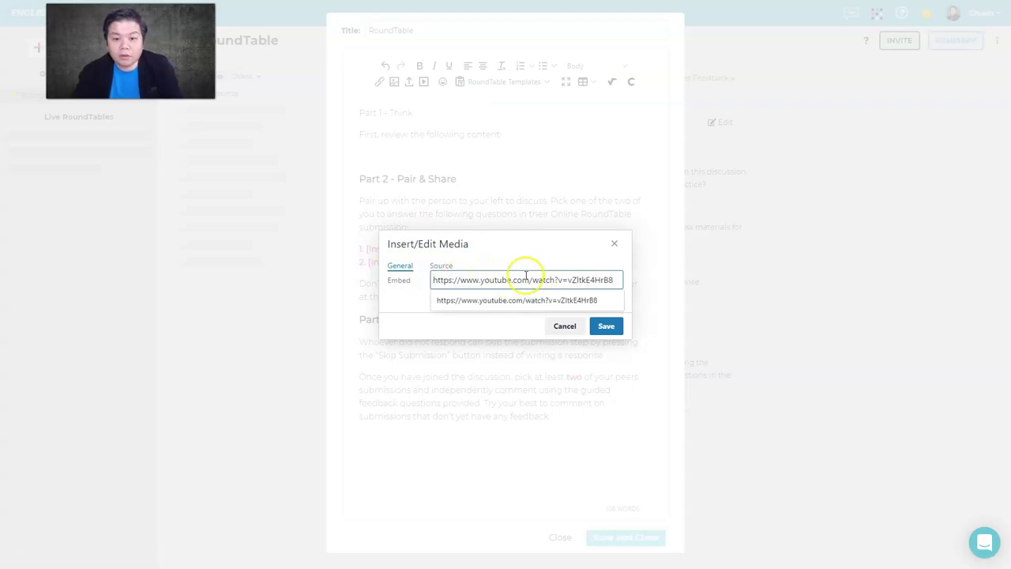
left_click(605, 327)
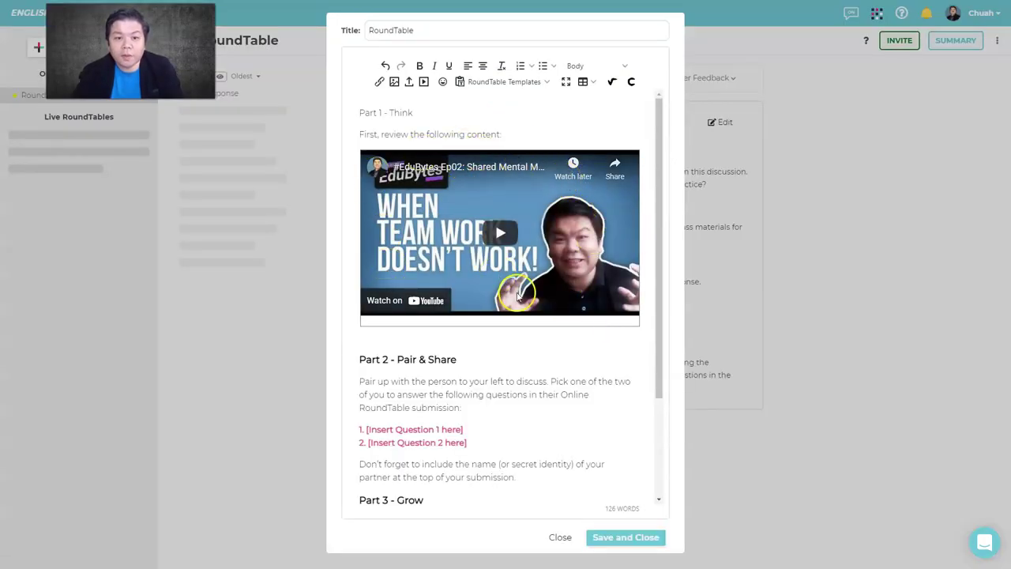
scroll(476, 334, "down", 2)
left_click_drag(468, 309, 360, 295)
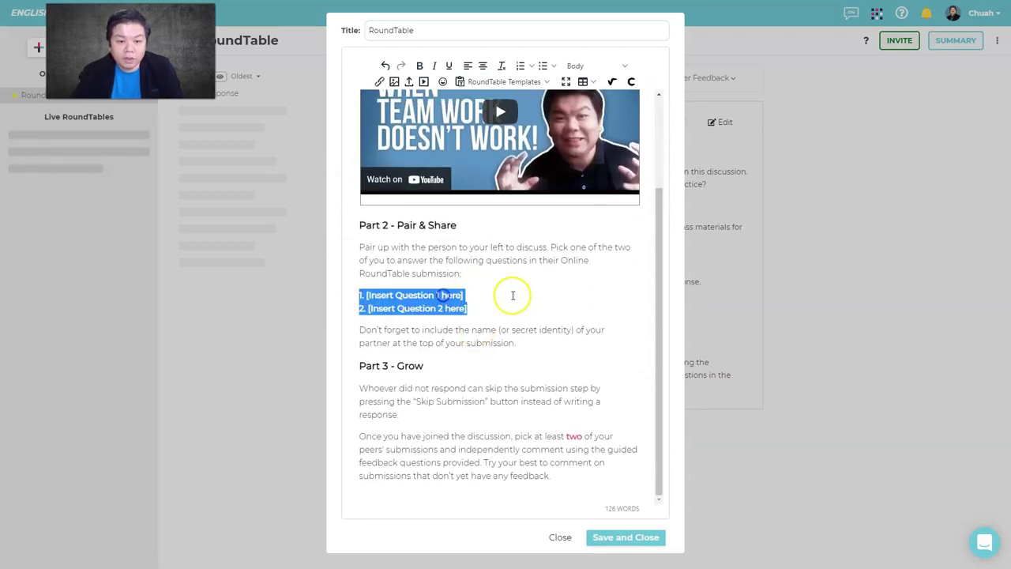
Step: Replace the placeholders with '1. Let's think about team work..' and '2. Question 2', then save and close
left_click_drag(478, 288, 369, 294)
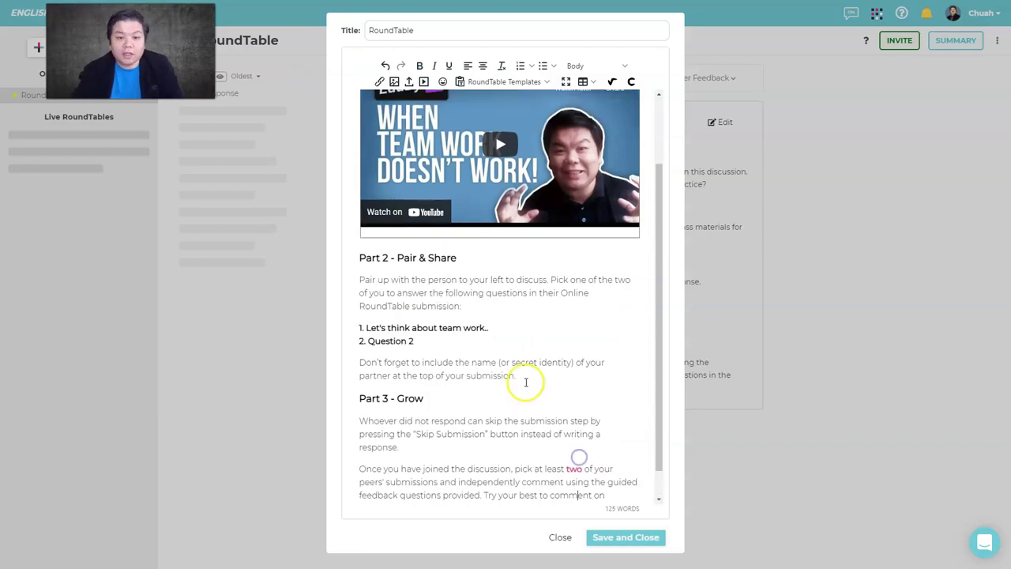
scroll(524, 384, "up", 2)
left_click_drag(372, 368, 547, 385)
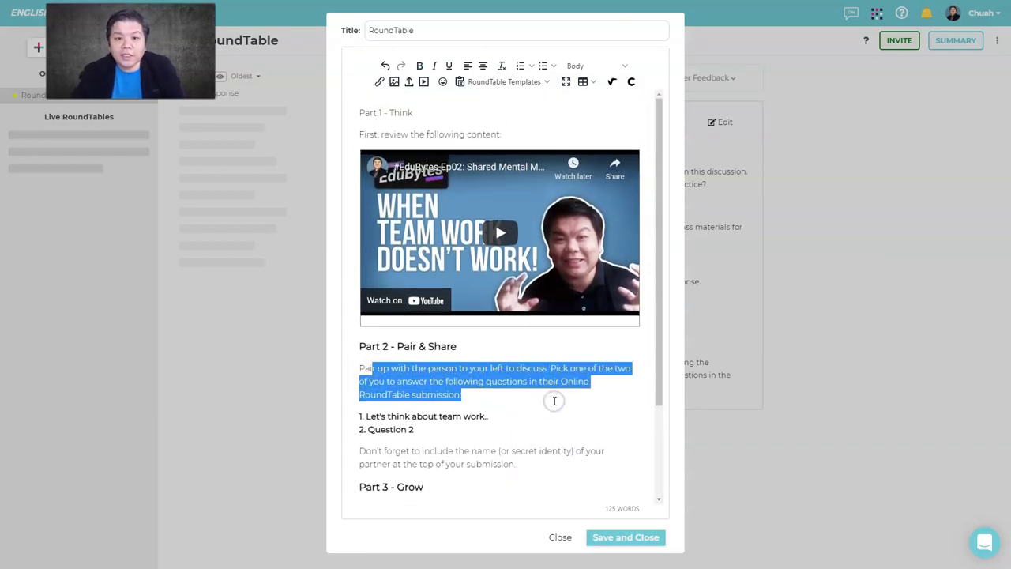
scroll(481, 413, "down", 2)
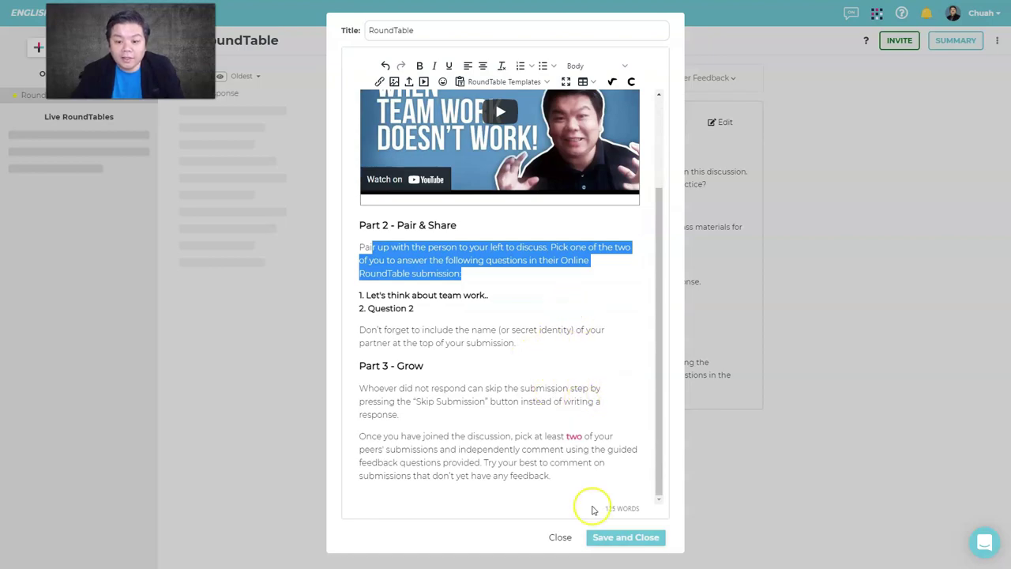
left_click(625, 536)
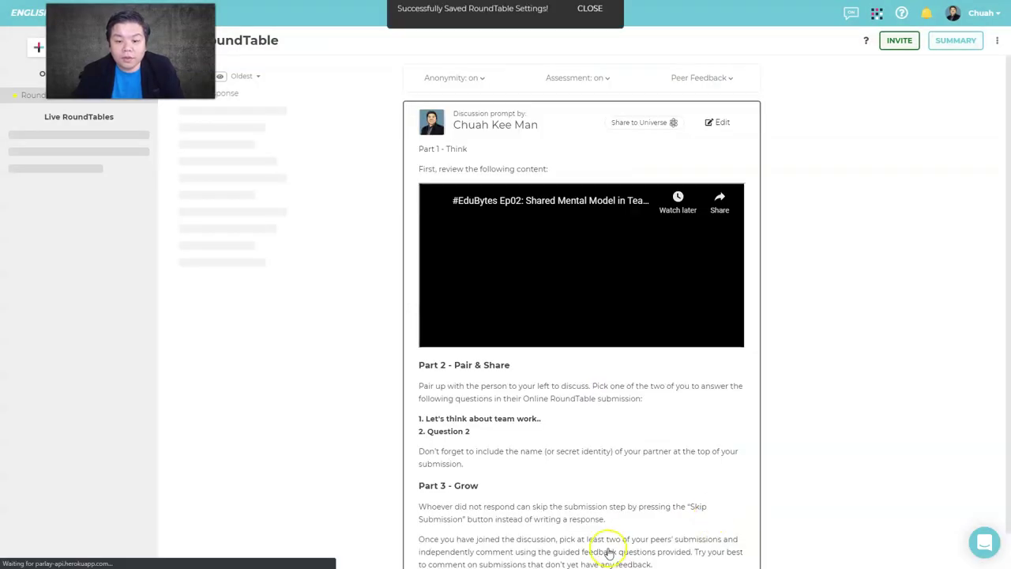
Step: Set Anonymity to 'No, student names are revealed' and save the change
scroll(684, 357, "down", 1)
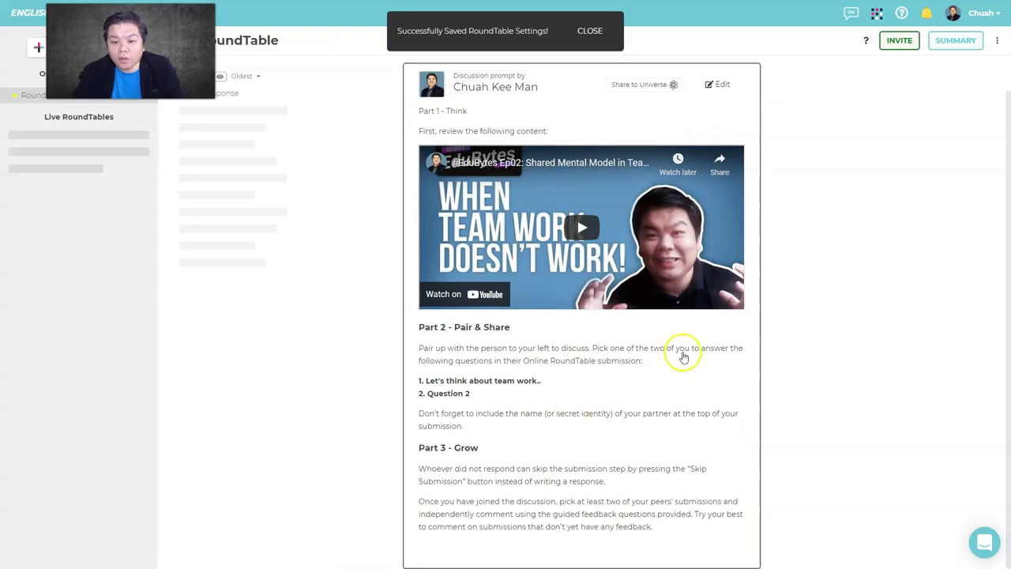
scroll(801, 409, "up", 1)
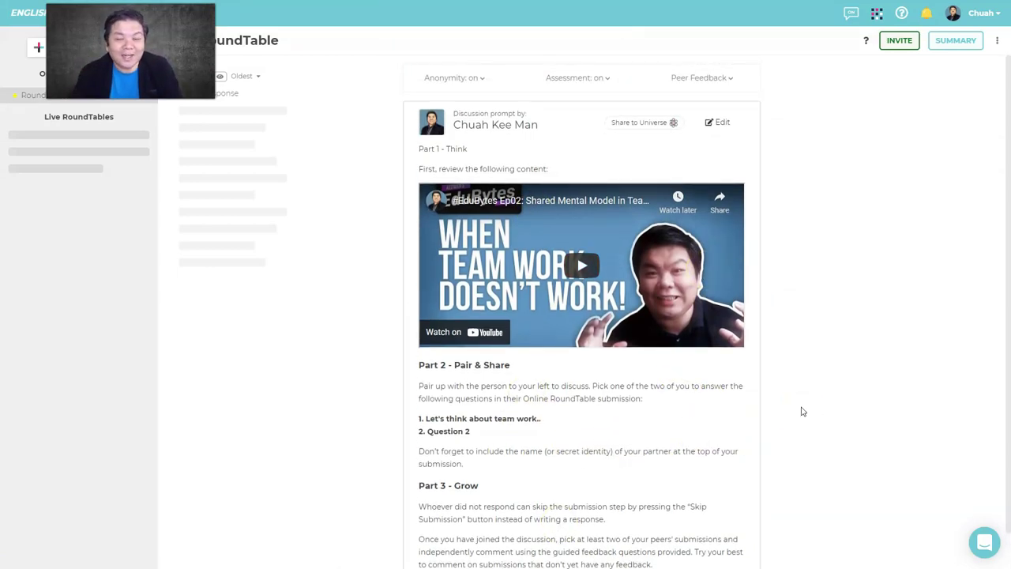
scroll(605, 372, "down", 1)
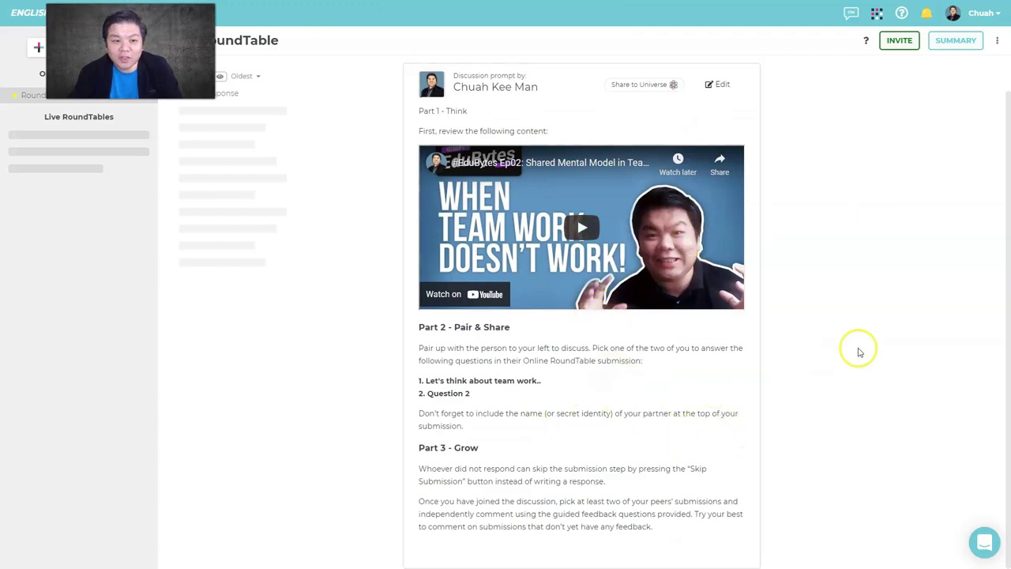
scroll(885, 308, "up", 1)
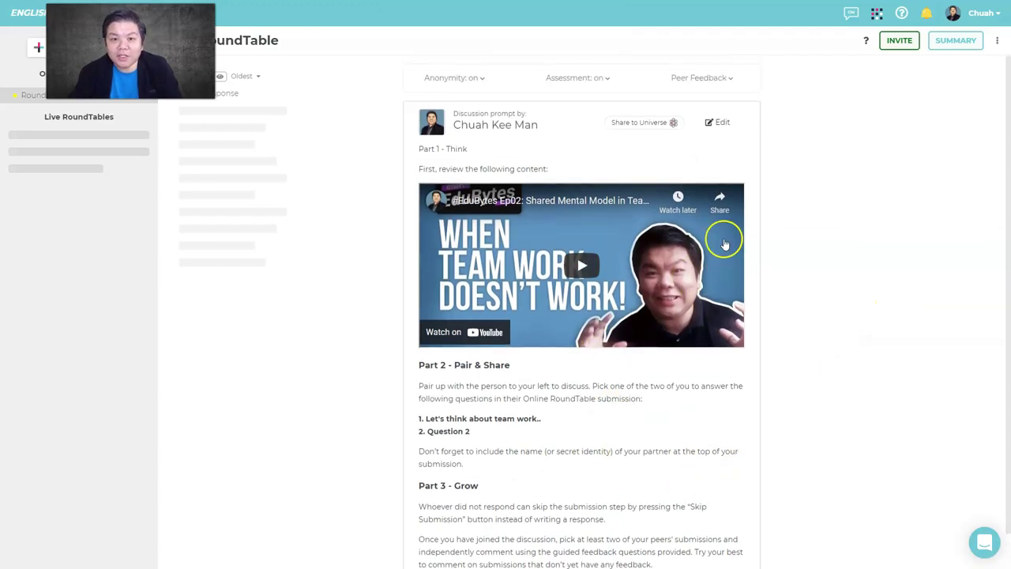
left_click(476, 83)
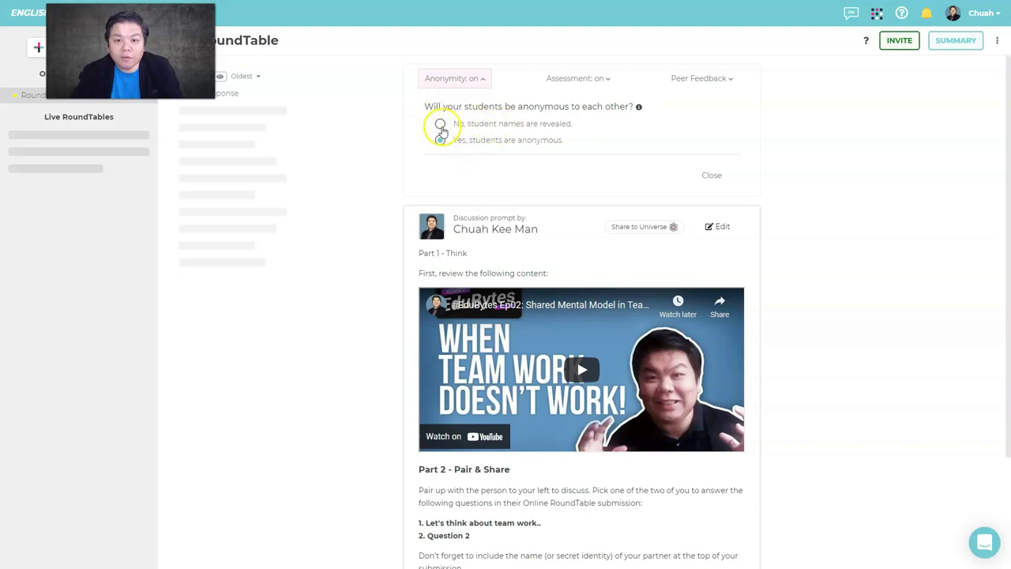
left_click(440, 124)
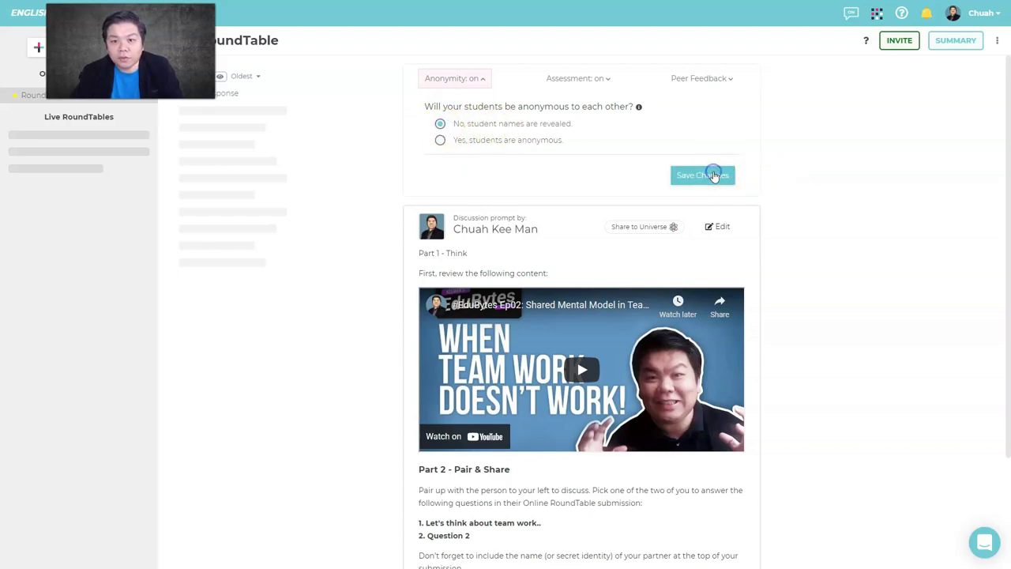
left_click(714, 175)
left_click(596, 23)
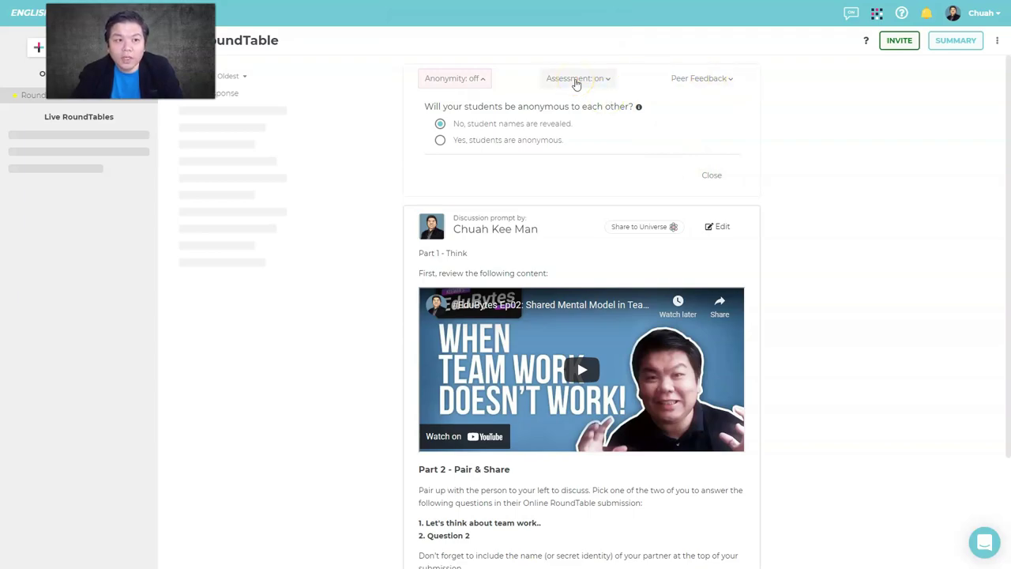
scroll(650, 311, "down", 2)
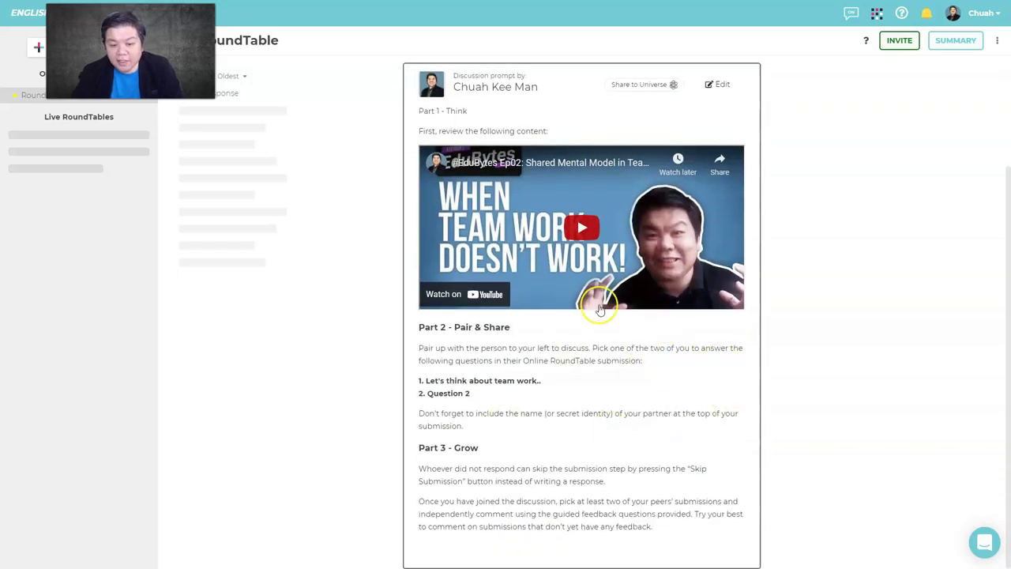
scroll(672, 334, "up", 2)
Step: Add Connection and Analysis to the assessment criteria, making five, and save
left_click(559, 78)
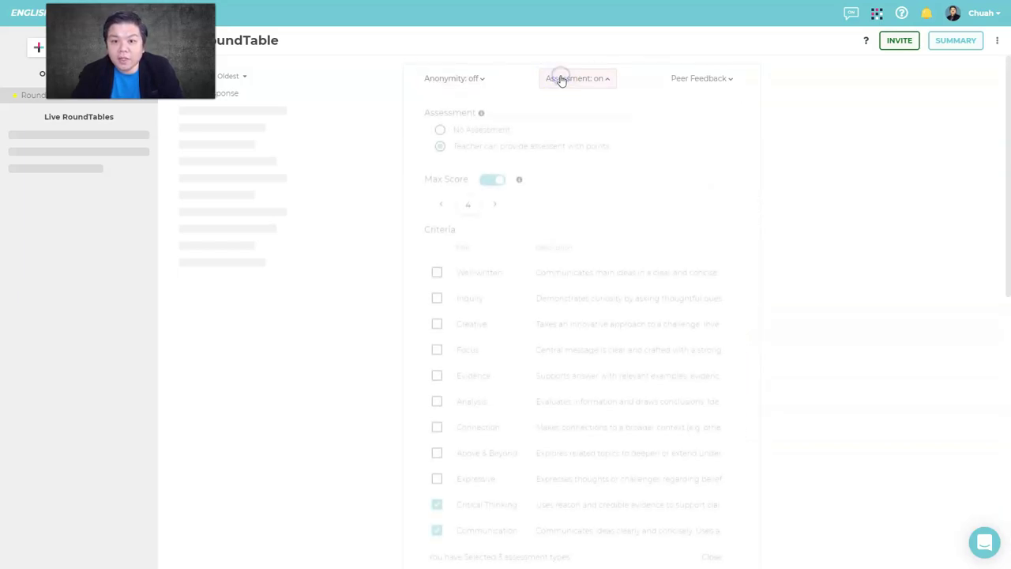
scroll(519, 310, "down", 3)
scroll(519, 310, "up", 3)
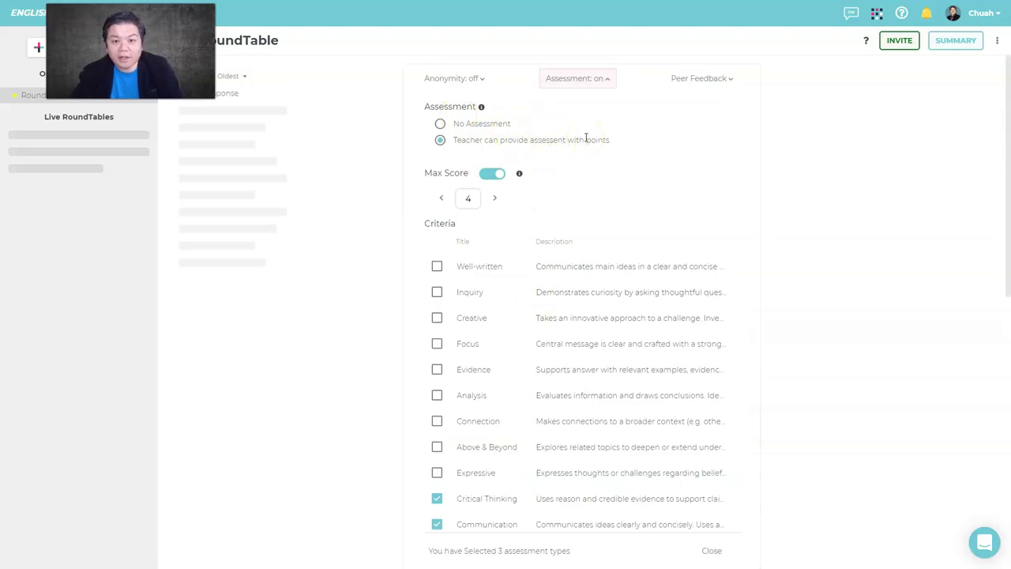
scroll(586, 138, "down", 5)
scroll(571, 262, "up", 3)
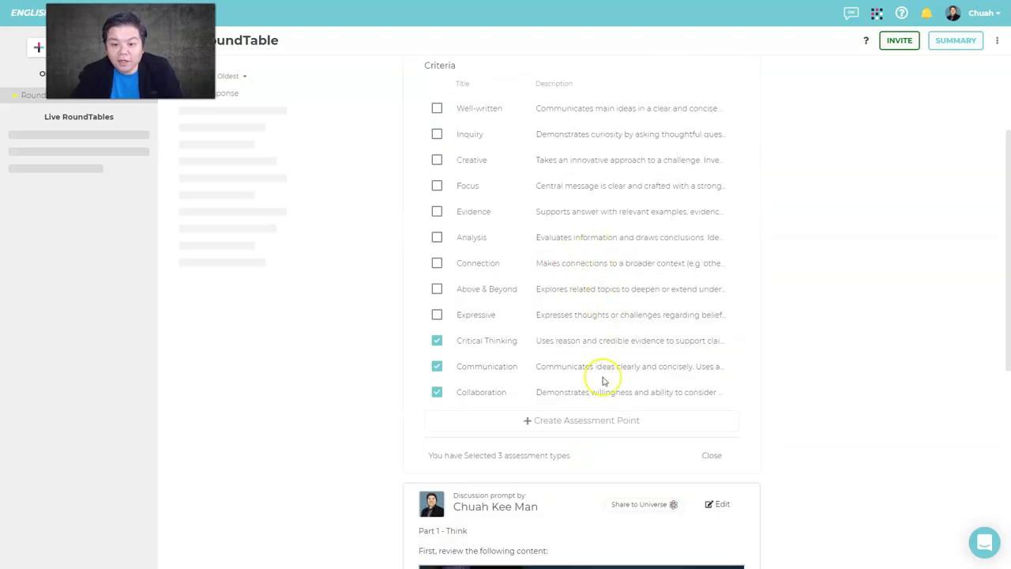
scroll(607, 213, "up", 1)
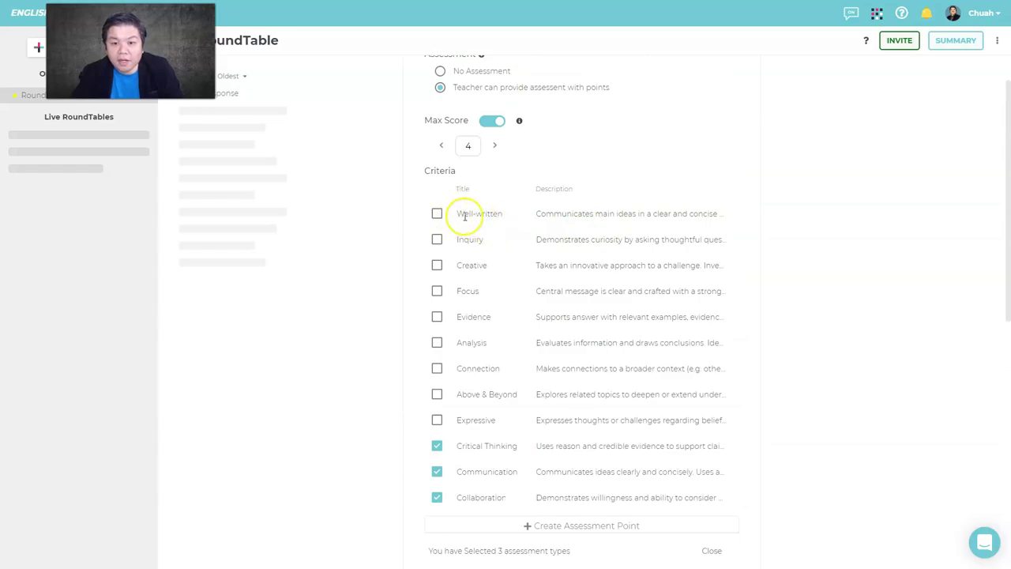
scroll(572, 244, "down", 1)
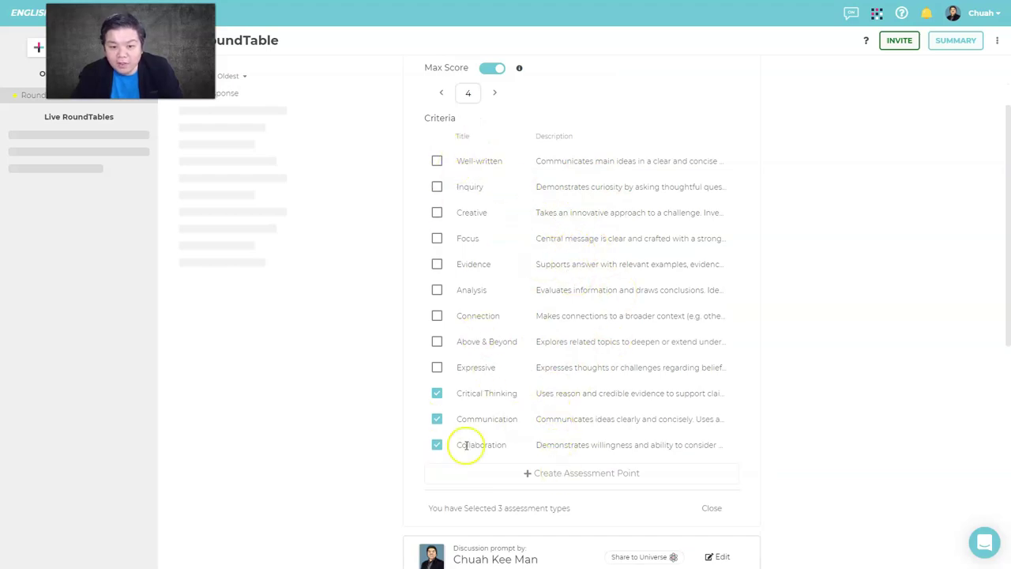
left_click(555, 473)
left_click(474, 334)
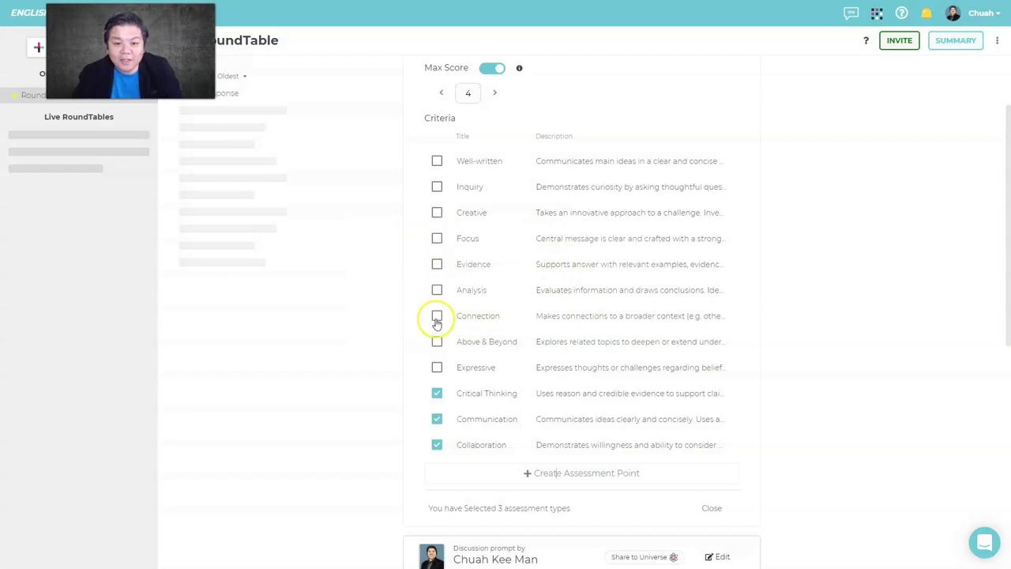
left_click(437, 317)
left_click(437, 290)
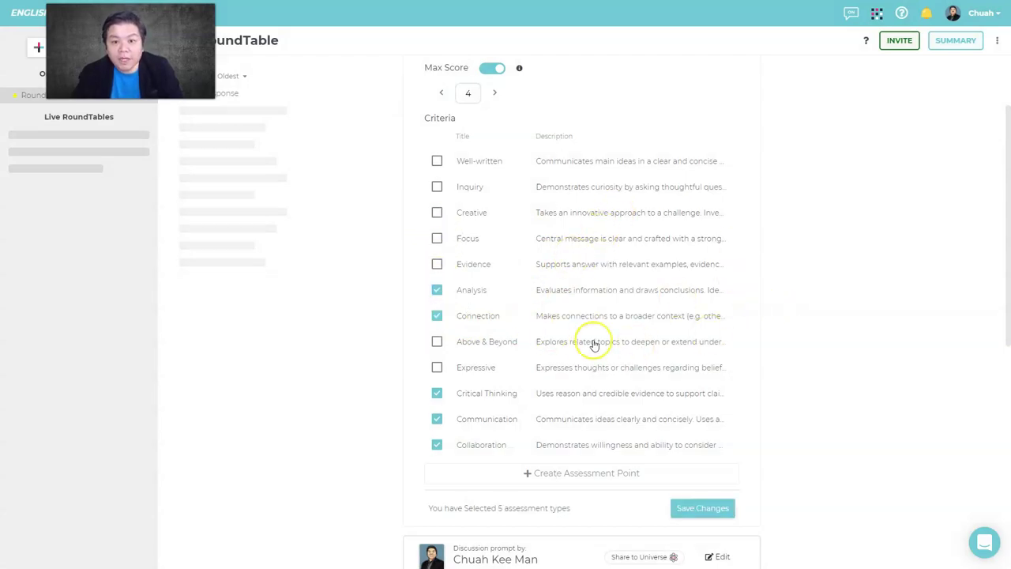
left_click(696, 510)
Step: Raise the assessment's maximum score to 10 and save it
scroll(552, 182, "up", 2)
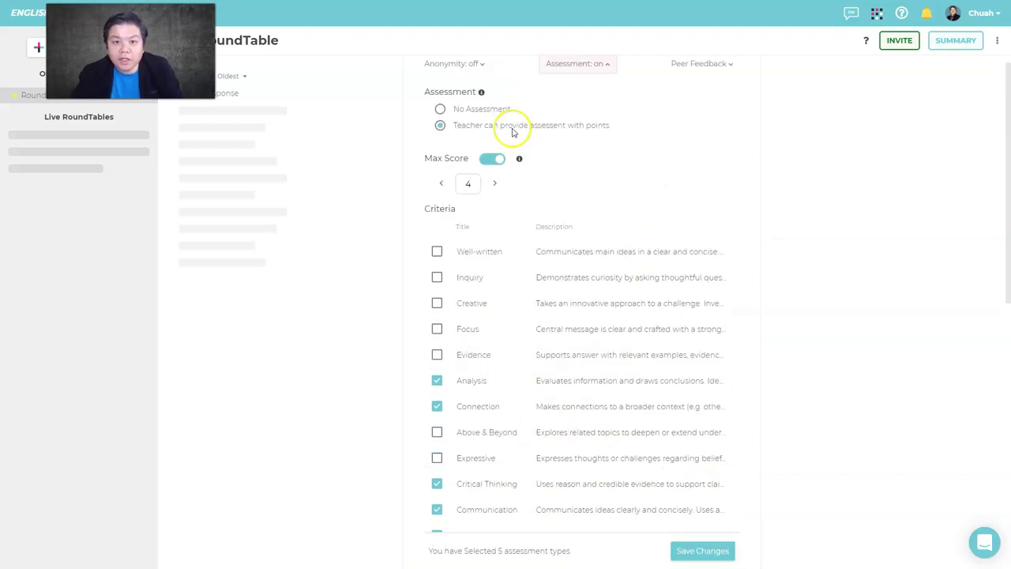
left_click(491, 199)
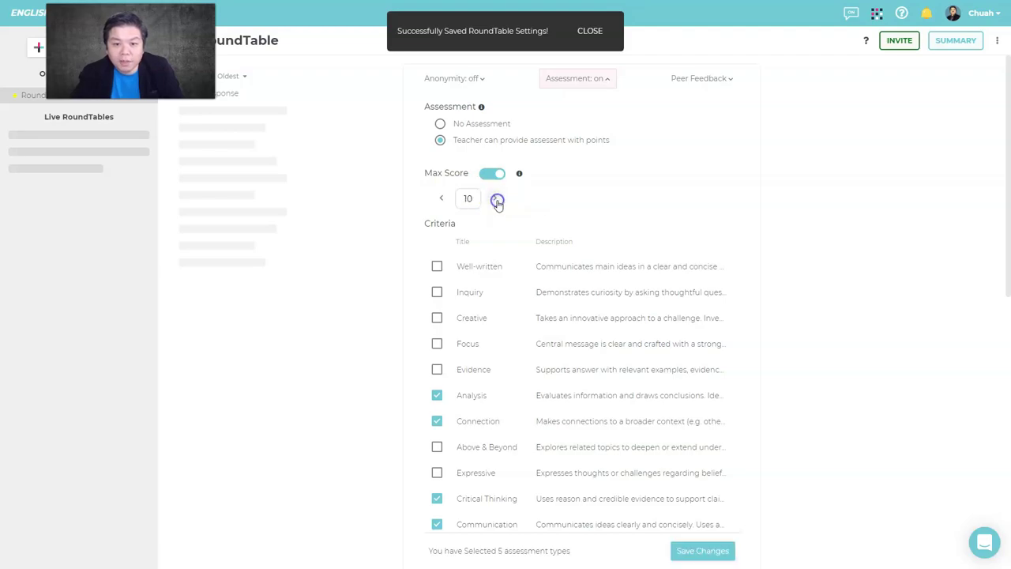
scroll(608, 300, "down", 4)
left_click(695, 344)
scroll(616, 262, "up", 4)
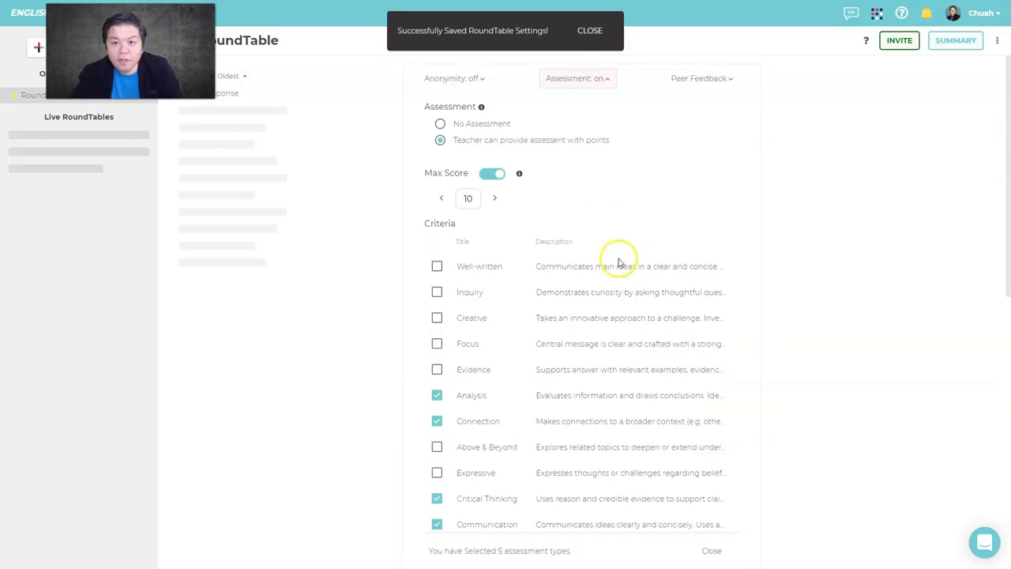
Step: Toggle peer feedback question 3 off, leaving questions 1 and 2 enabled, and close the settings
left_click(706, 80)
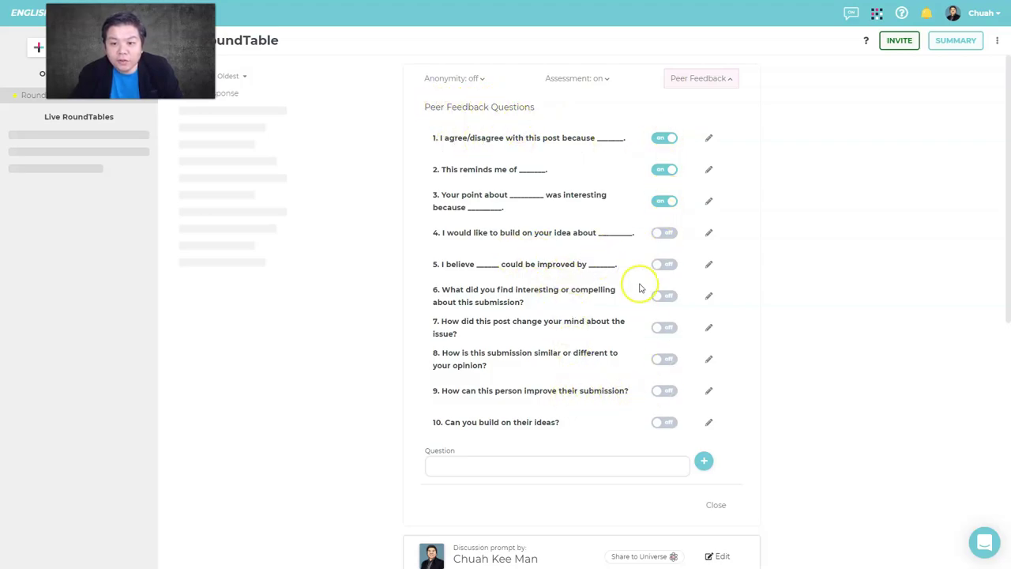
left_click(662, 202)
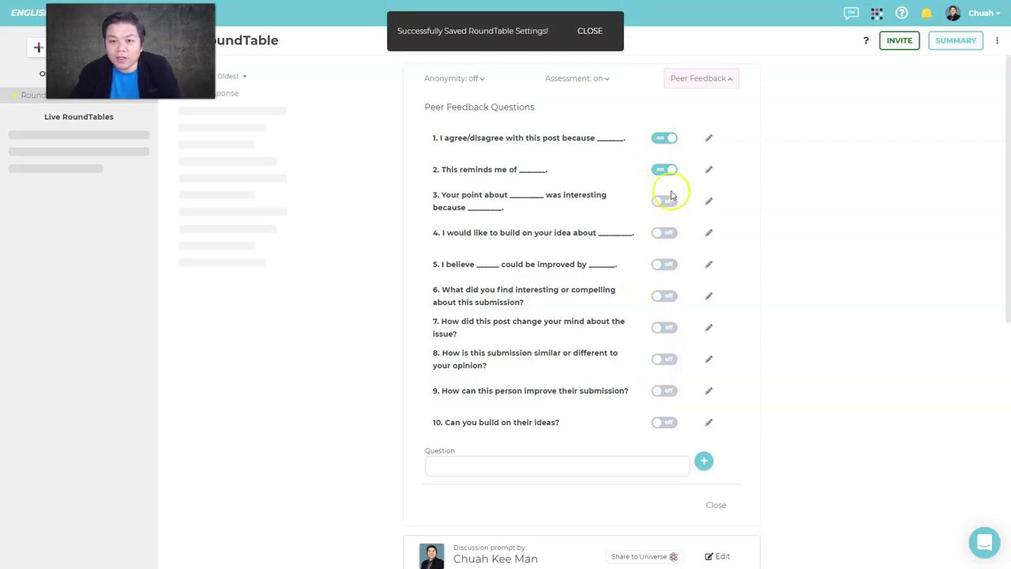
left_click(475, 476)
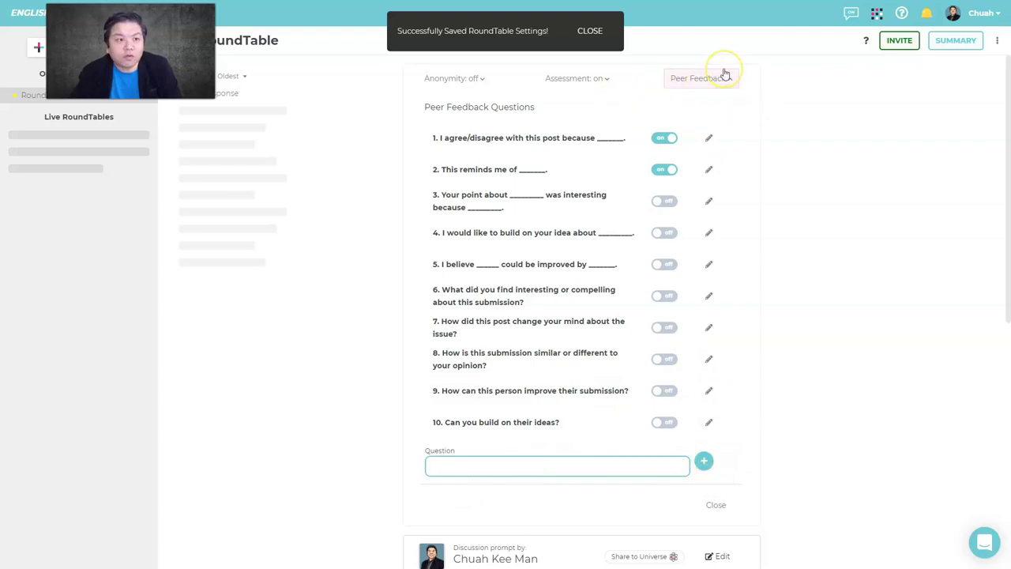
left_click(714, 501)
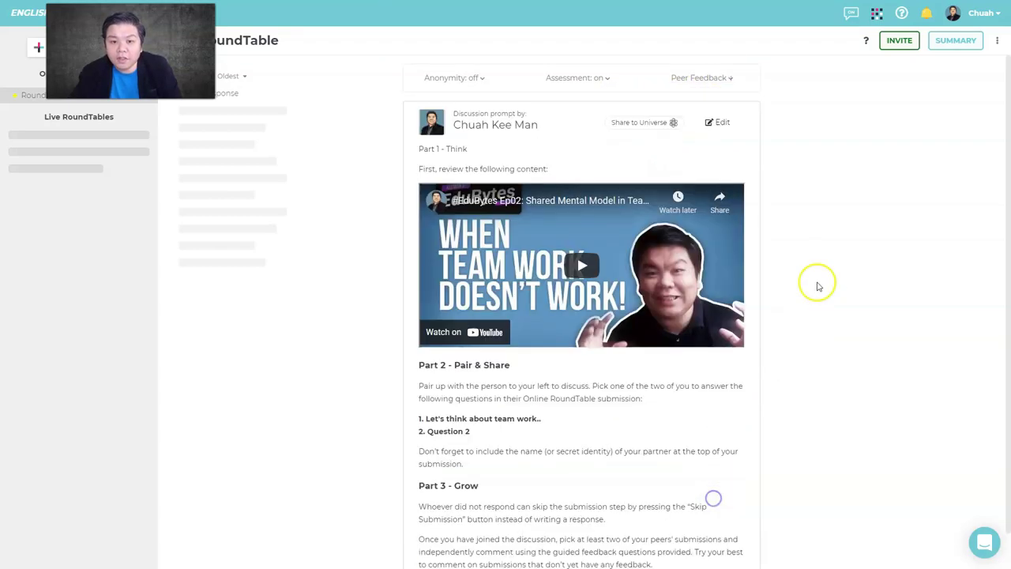
scroll(671, 245, "down", 1)
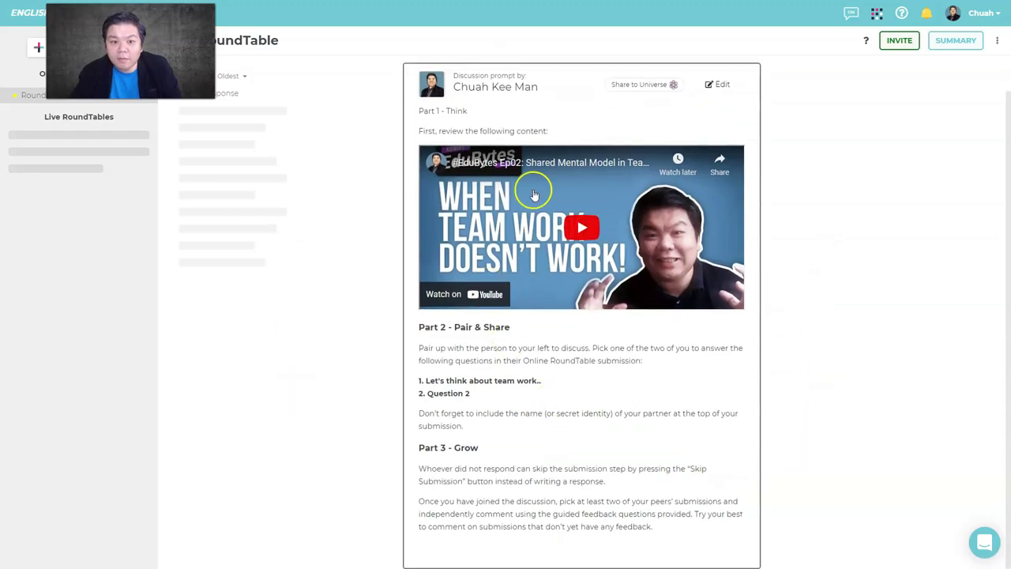
scroll(886, 289, "up", 1)
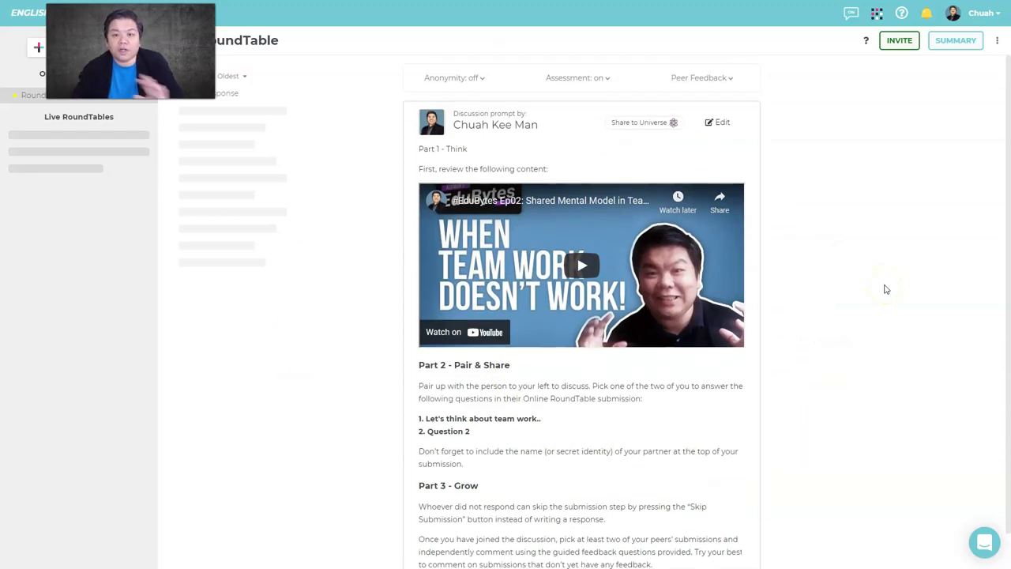
Step: Show the RoundTable's invite with its join code and parlayideas.com link, then view the participants list
left_click(892, 40)
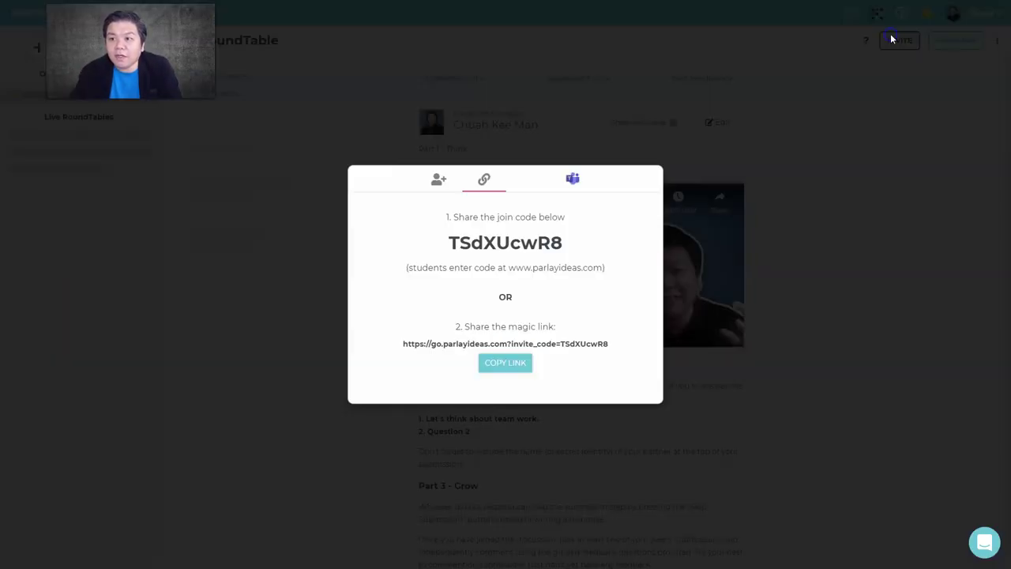
left_click_drag(459, 242, 562, 242)
left_click(559, 267)
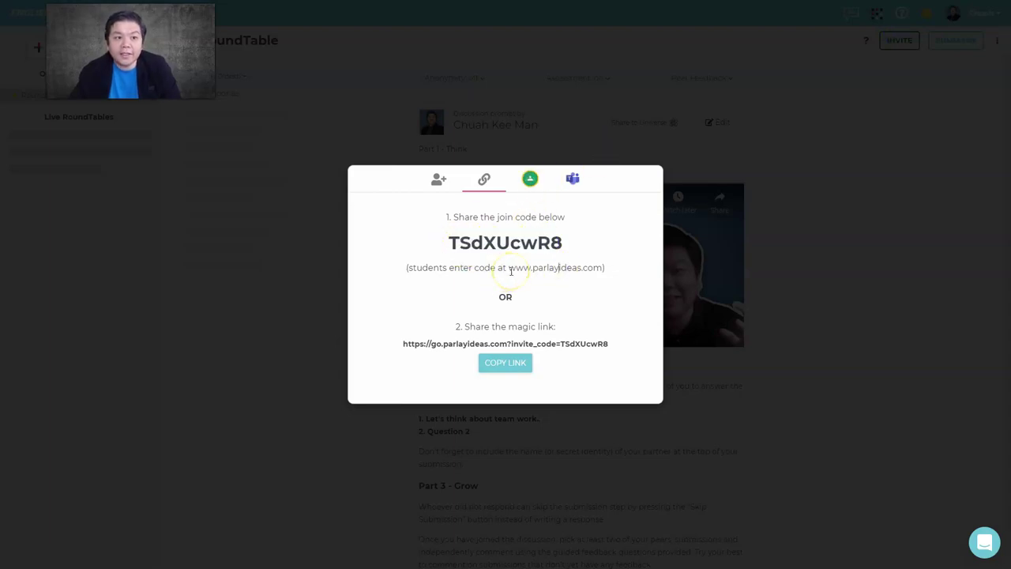
left_click_drag(512, 267, 603, 275)
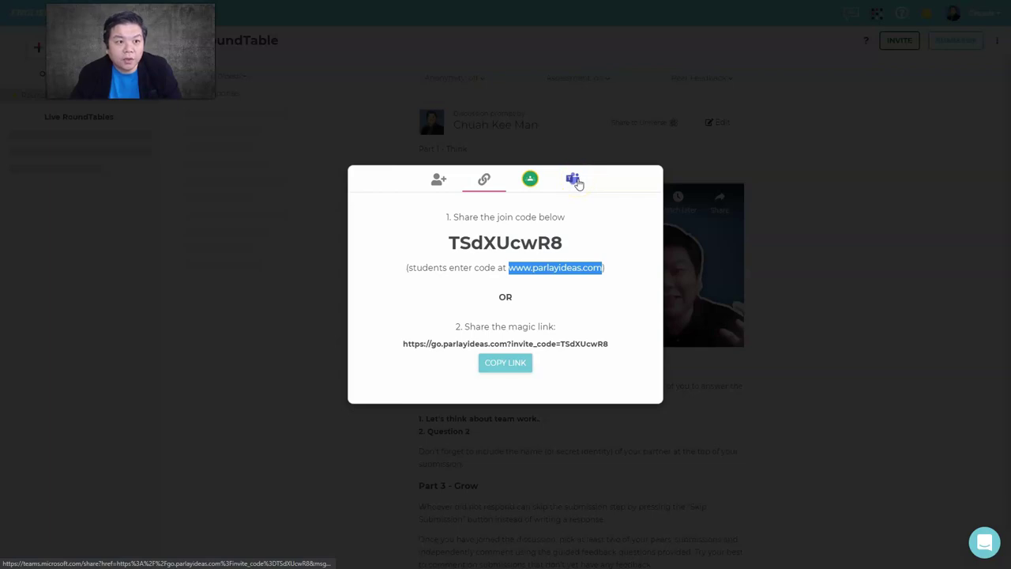
left_click(438, 180)
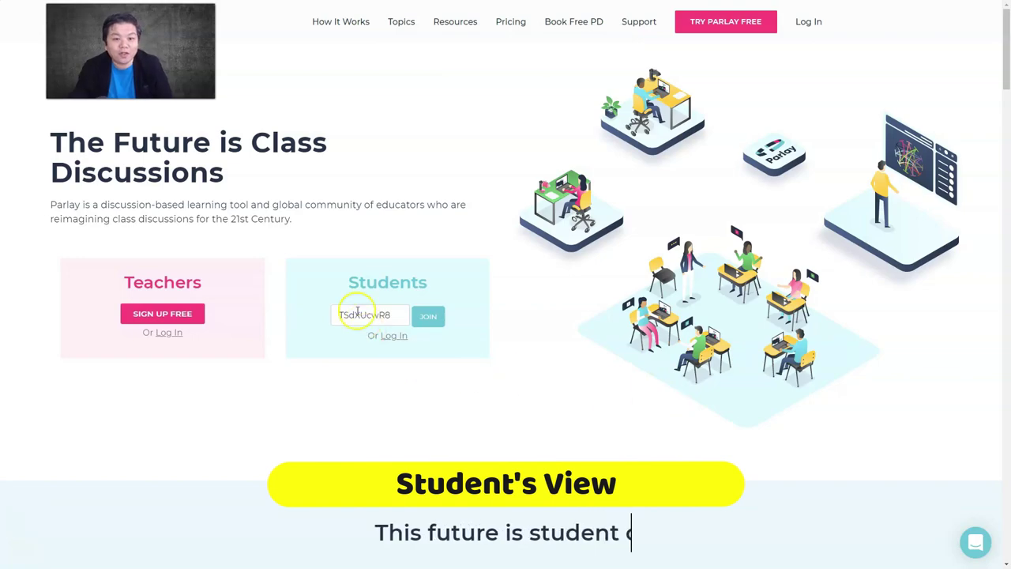
Step: Join the RoundTable as a STUDENT with the entered code and dismiss the Welcome and intro dialogs
left_click_drag(391, 314, 338, 313)
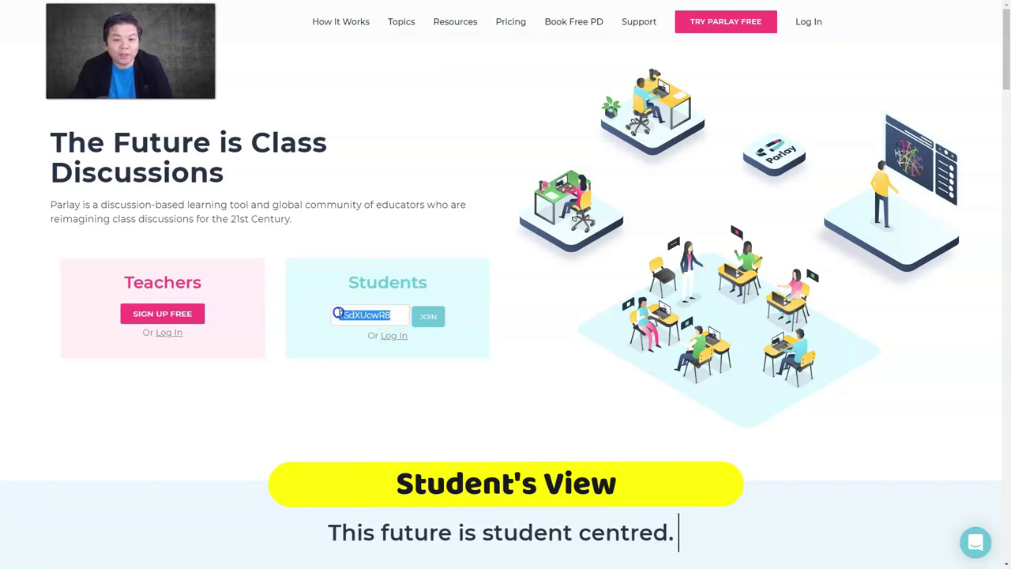
left_click(427, 318)
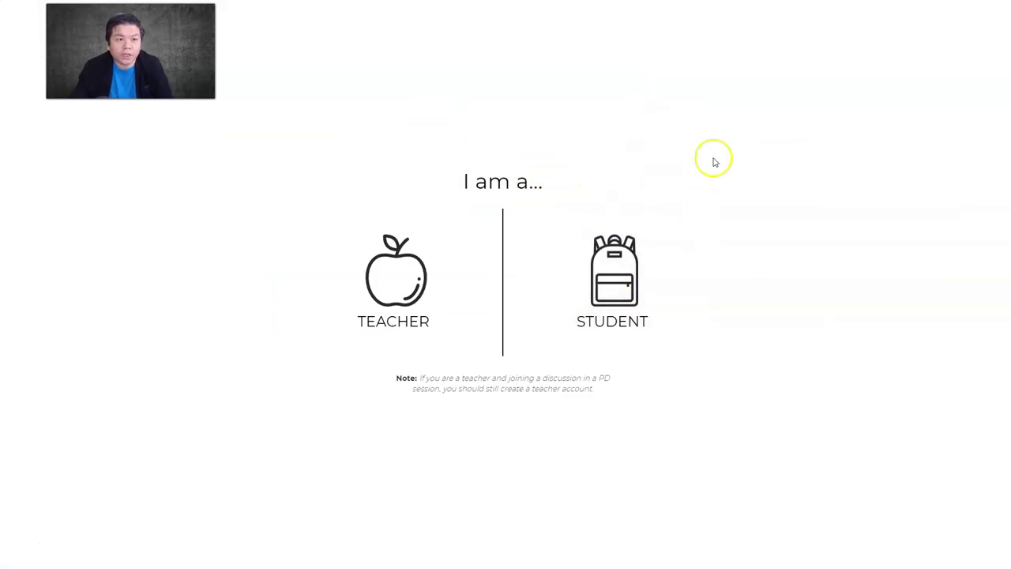
left_click(632, 280)
left_click(499, 343)
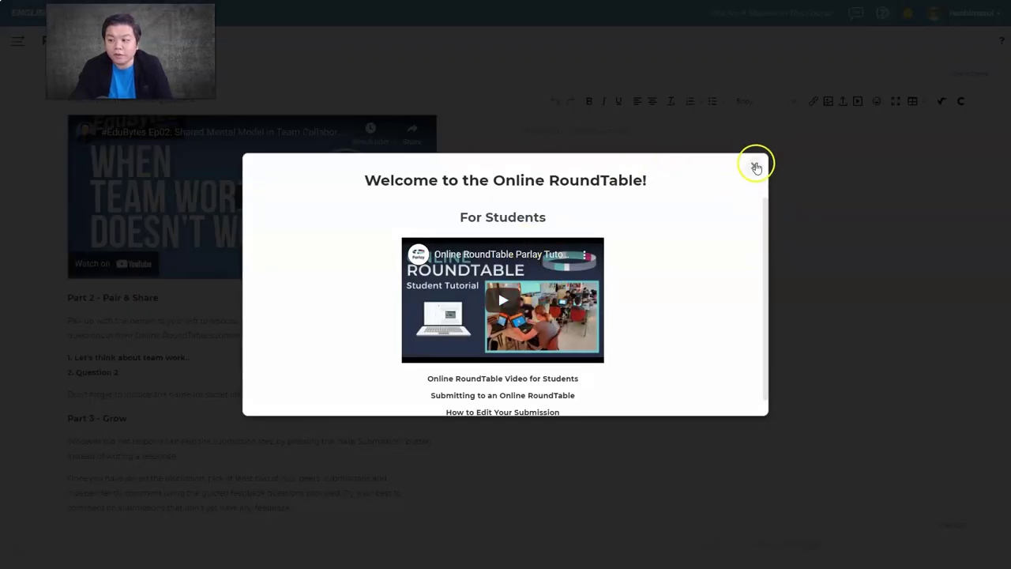
left_click(756, 167)
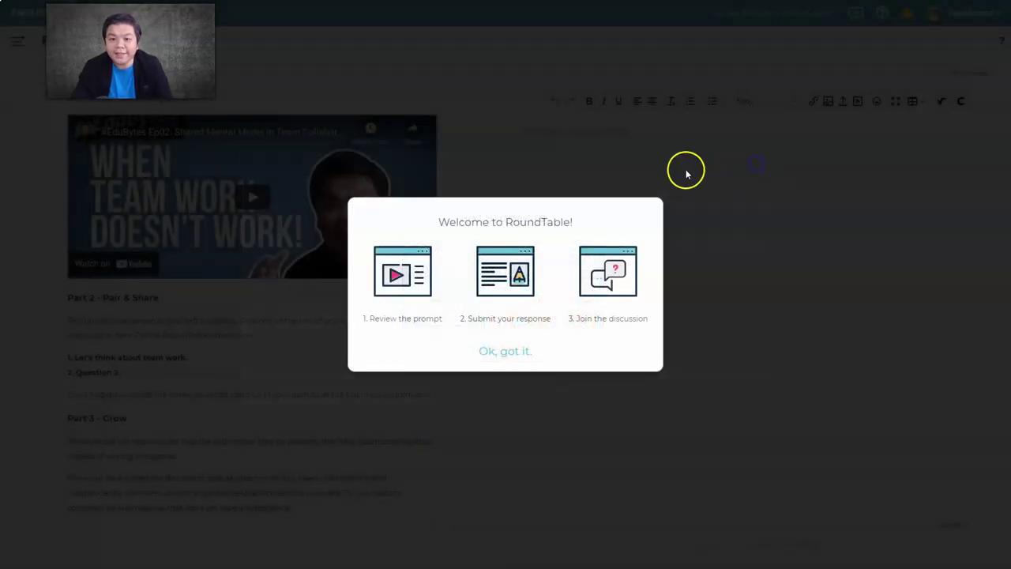
left_click(500, 348)
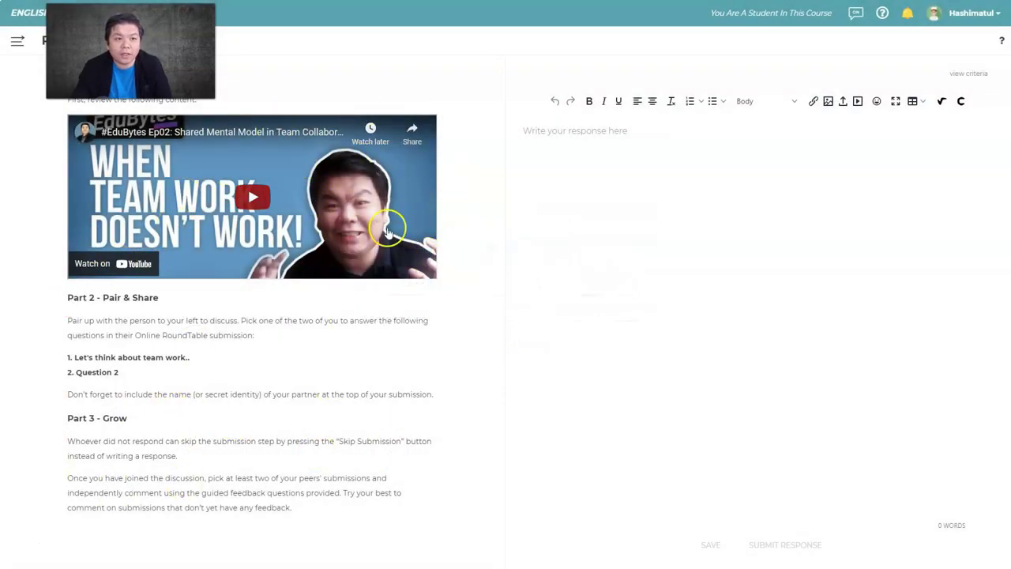
Step: Write and confirm the response 'I think this is good..', then expand and collapse the prompt
left_click(610, 155)
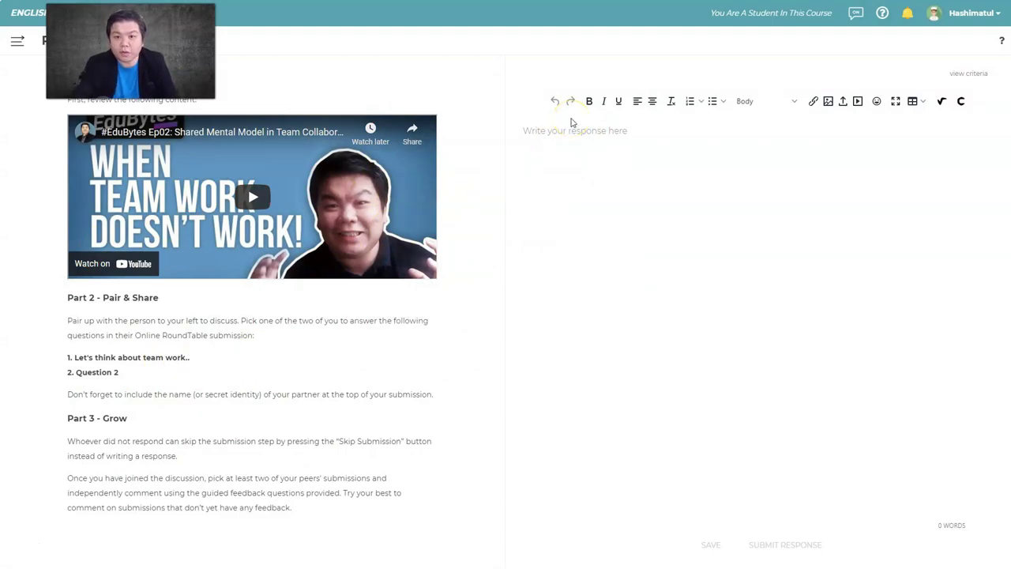
type("I think this is good.")
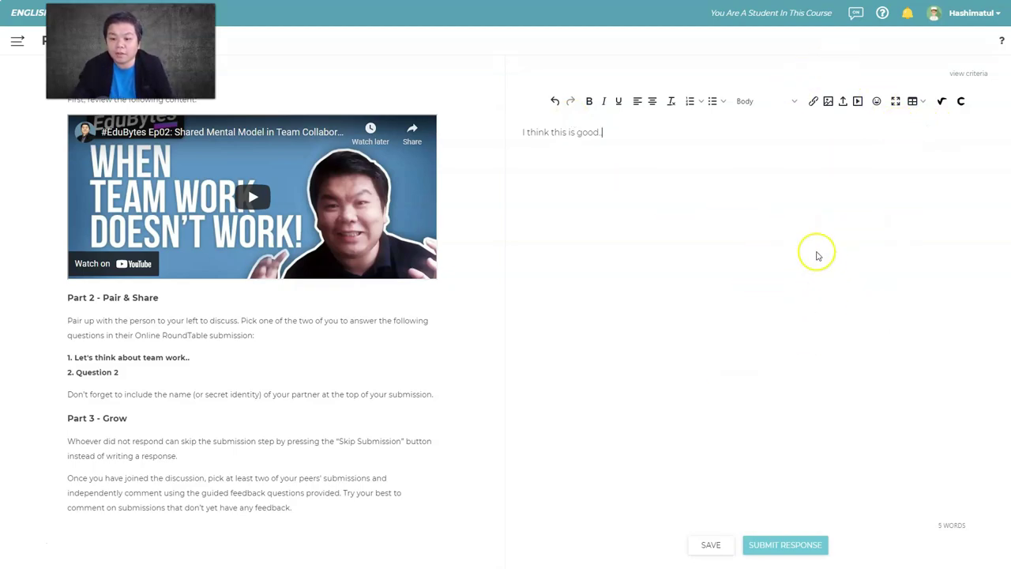
left_click(784, 548)
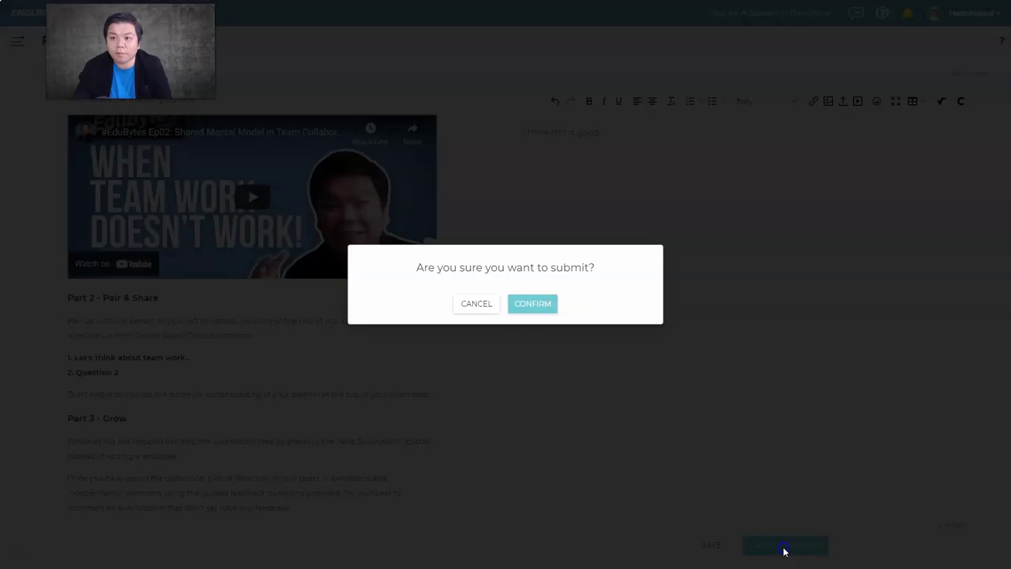
left_click(526, 303)
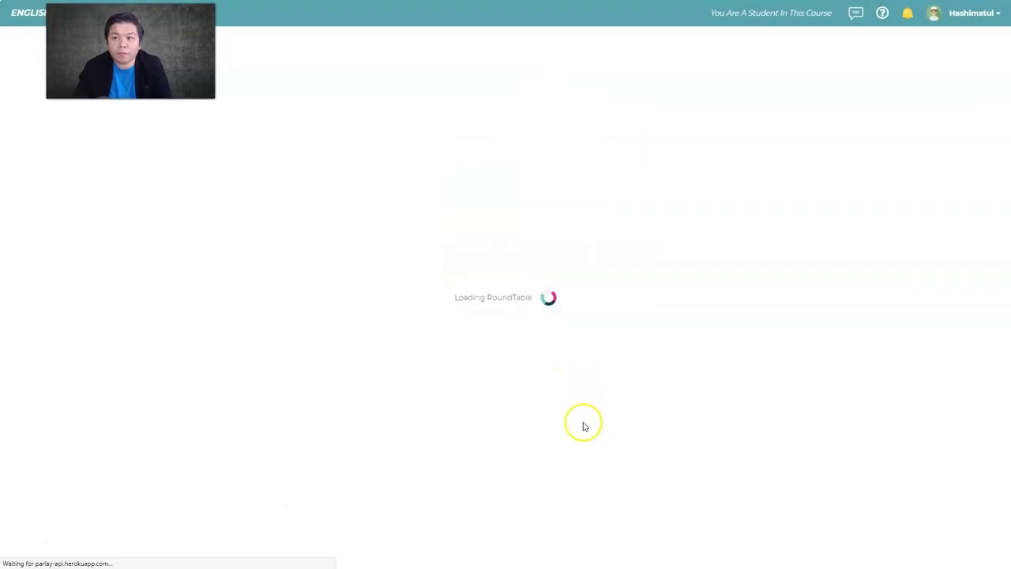
left_click(495, 130)
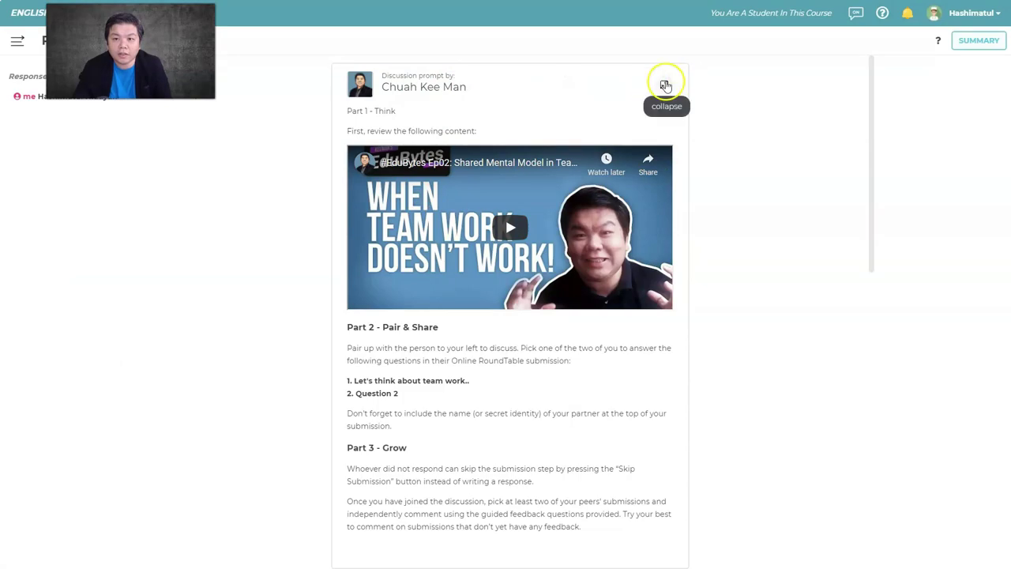
left_click(664, 83)
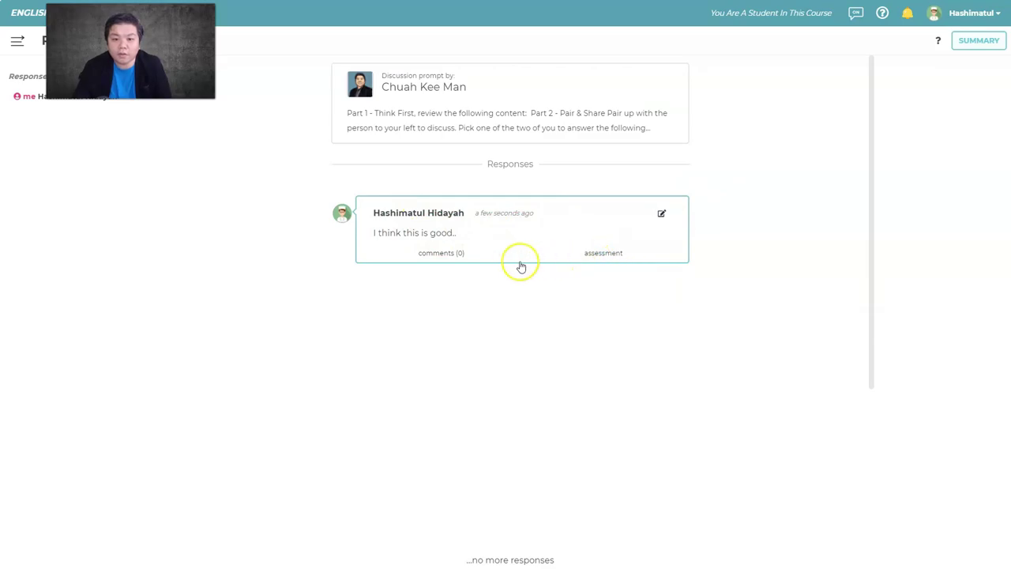
Step: Open the response's comments (0), select the two comment prompt lines and click the comment box
left_click(435, 254)
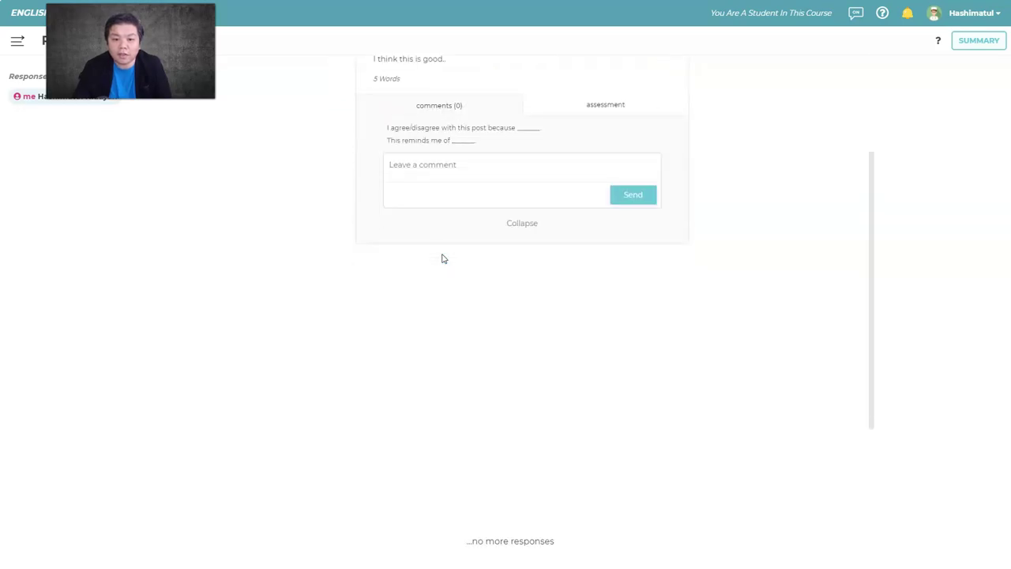
scroll(451, 329, "up", 3)
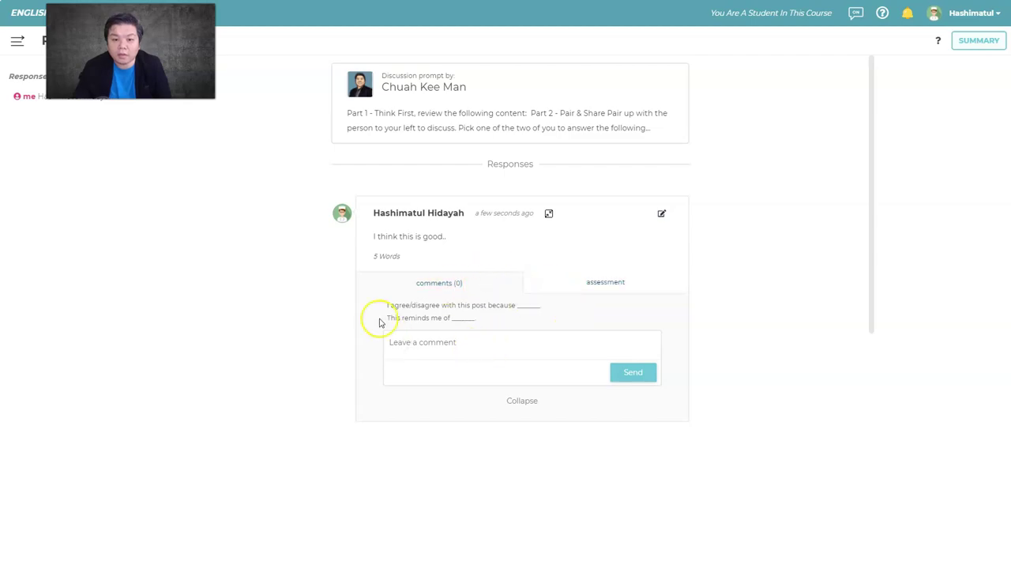
left_click_drag(387, 305, 507, 320)
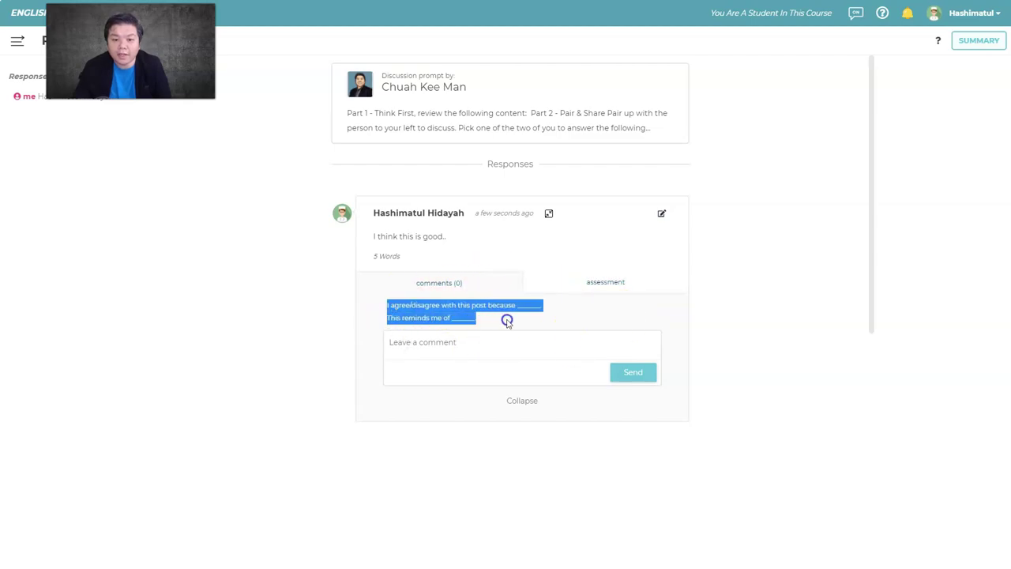
left_click_drag(386, 307, 499, 317)
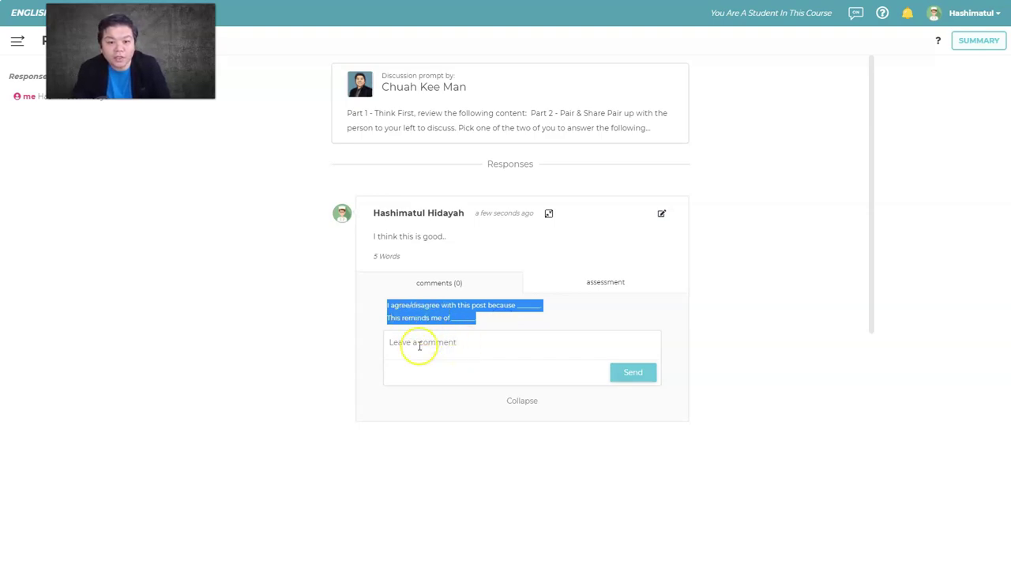
left_click(418, 346)
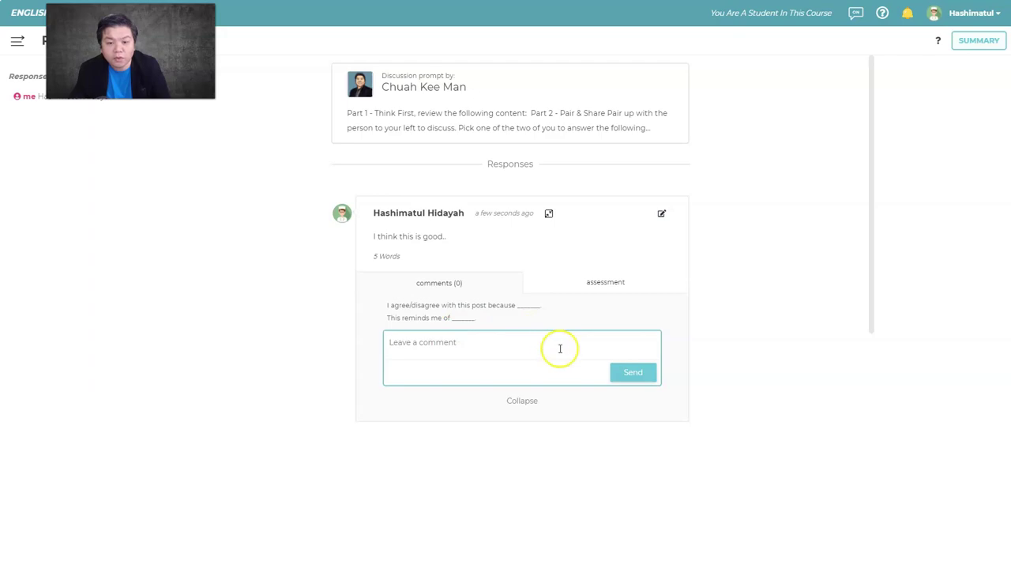
Step: Check the response's zero assessment scores and return to the teacher's RoundTable view
left_click(608, 286)
scroll(609, 135, "up", 3)
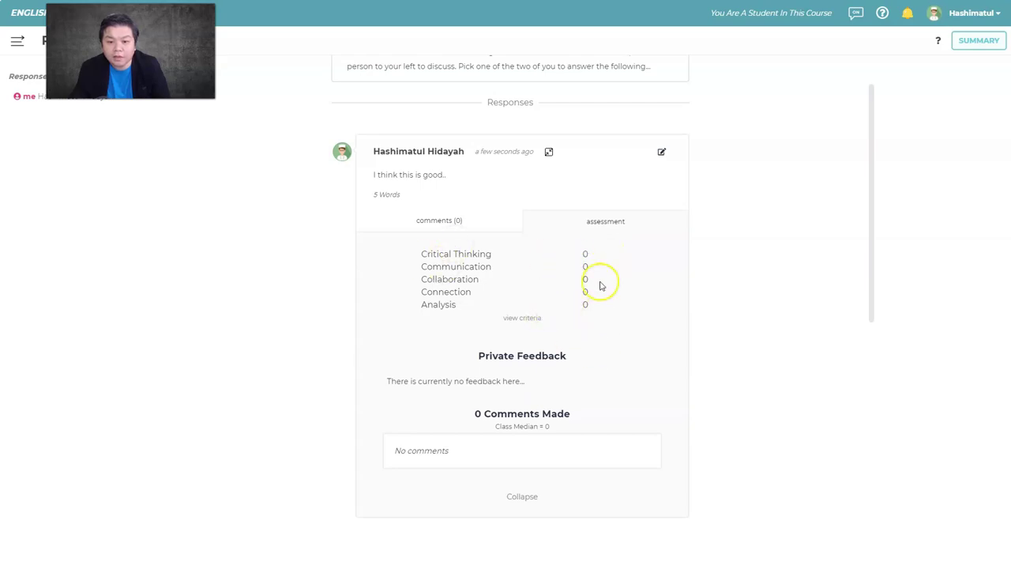
scroll(635, 225, "up", 1)
left_click(594, 300)
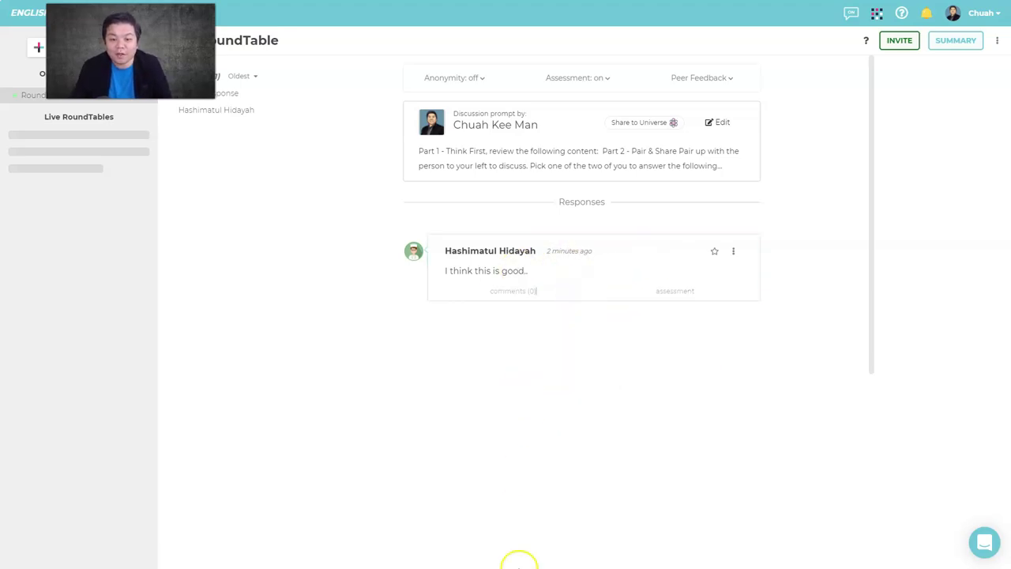
Step: Score Critical Thinking 4 and Communication 4, and send the private feedback 'good'
left_click(686, 293)
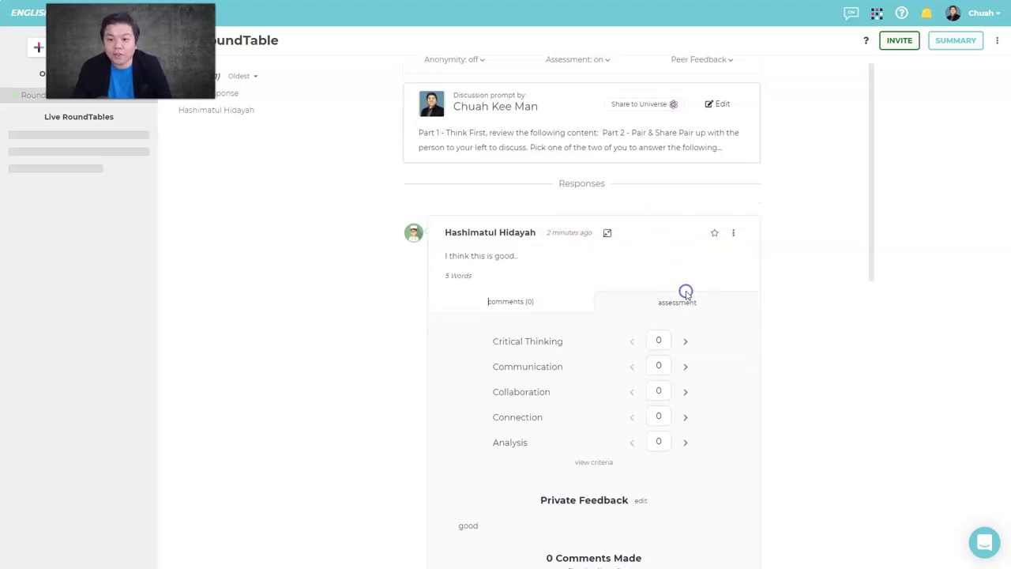
scroll(636, 235, "down", 3)
left_click(660, 108)
scroll(662, 110, "up", 2)
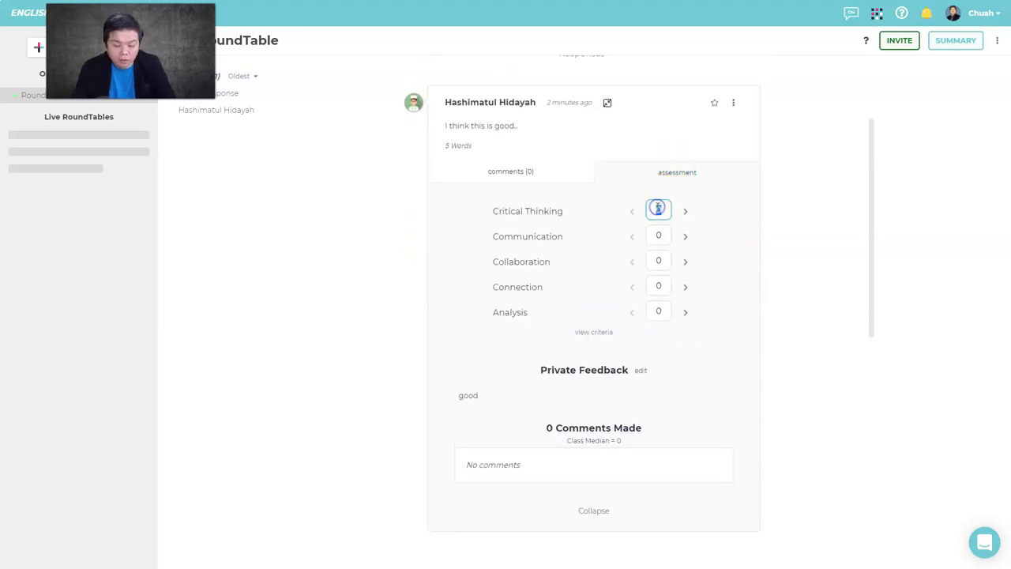
double_click(668, 238)
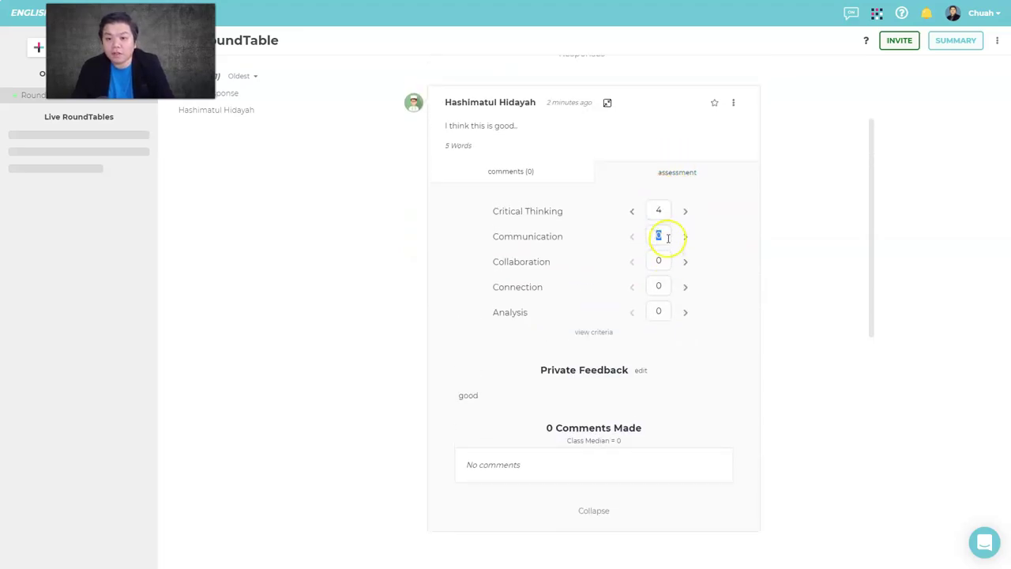
left_click(665, 235)
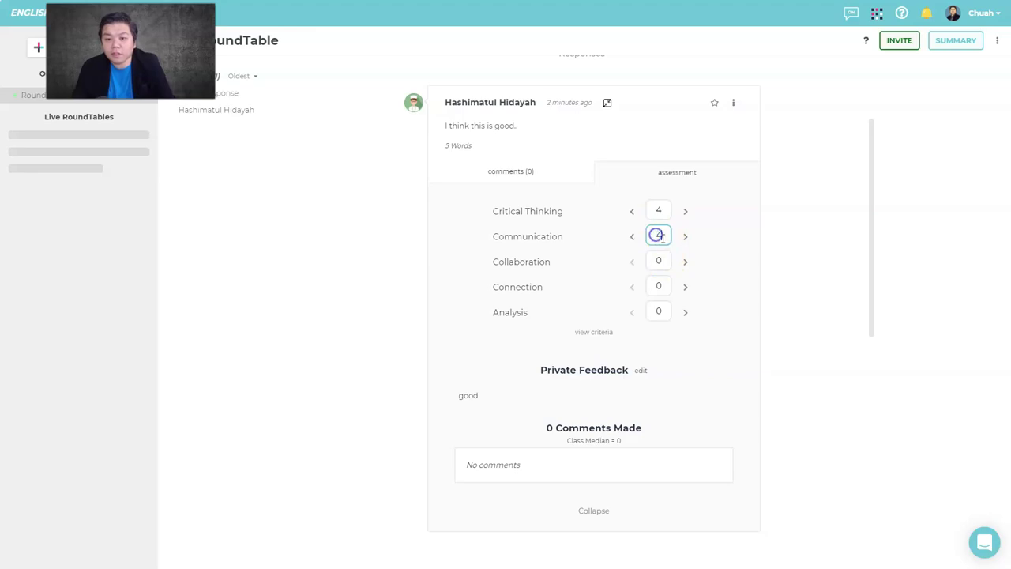
left_click(661, 260)
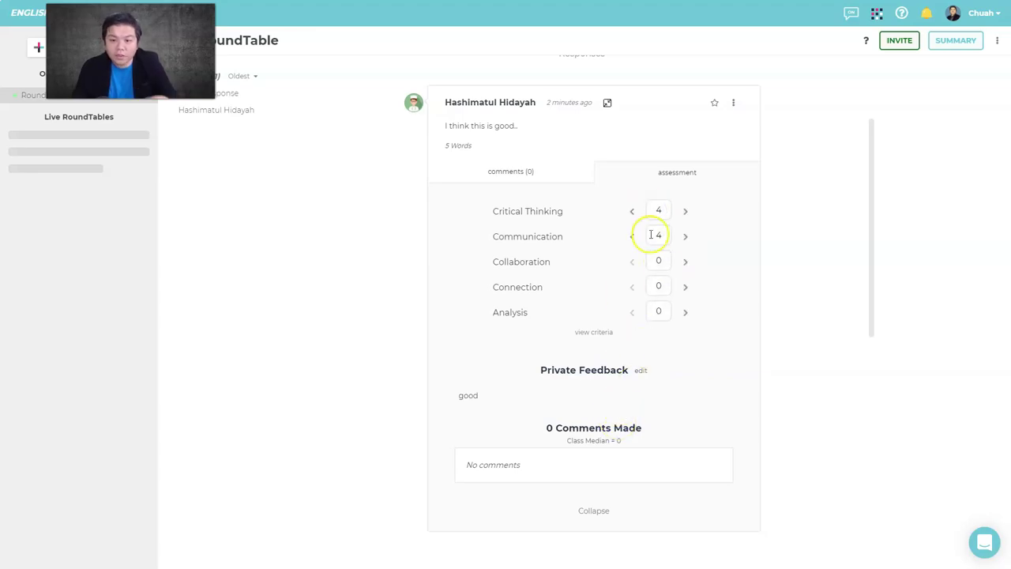
left_click(640, 369)
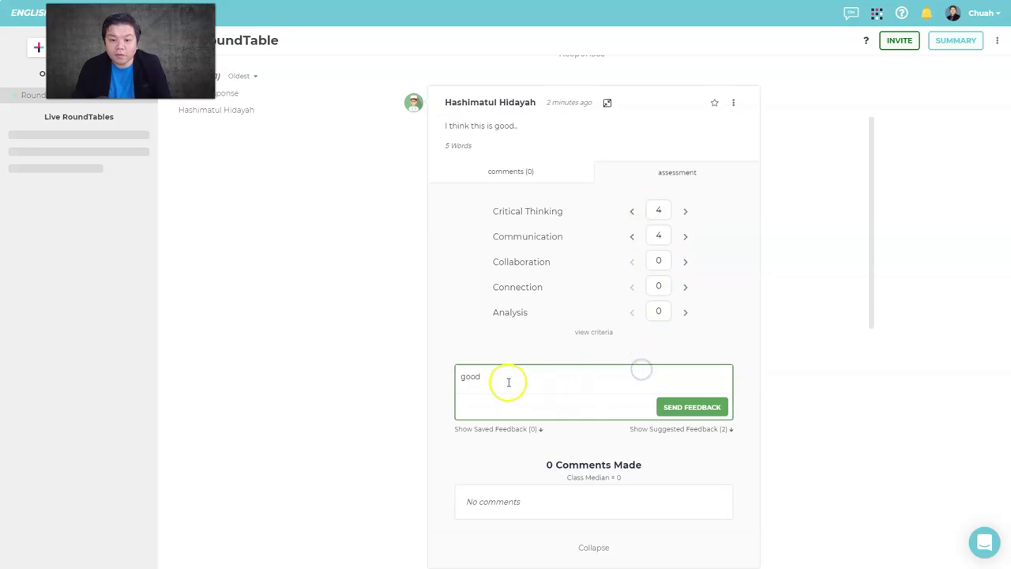
left_click(684, 406)
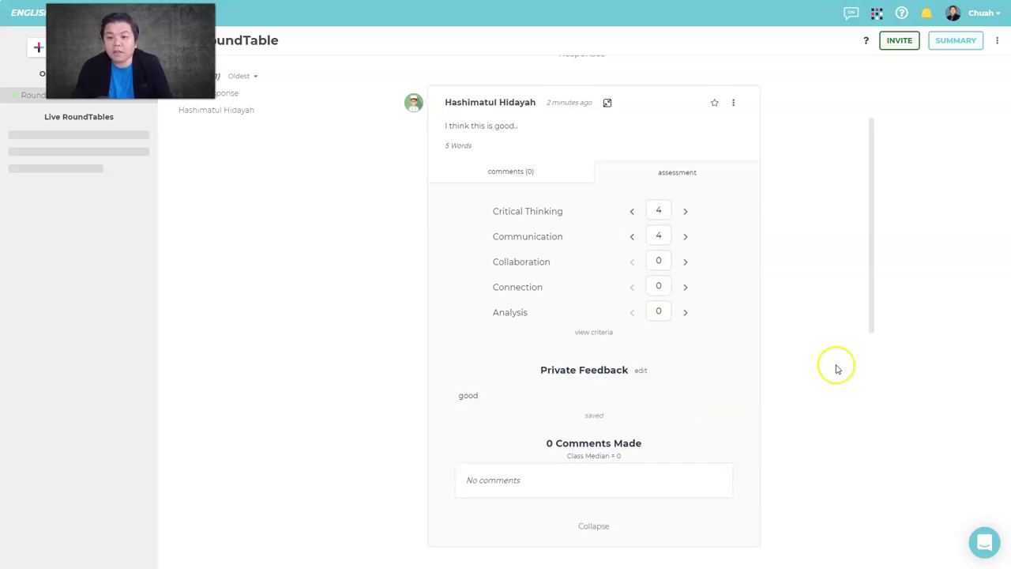
Step: Recheck the response's comments and assessment scores, then expand the discussion prompt's full text
left_click(534, 225)
scroll(654, 245, "down", 2)
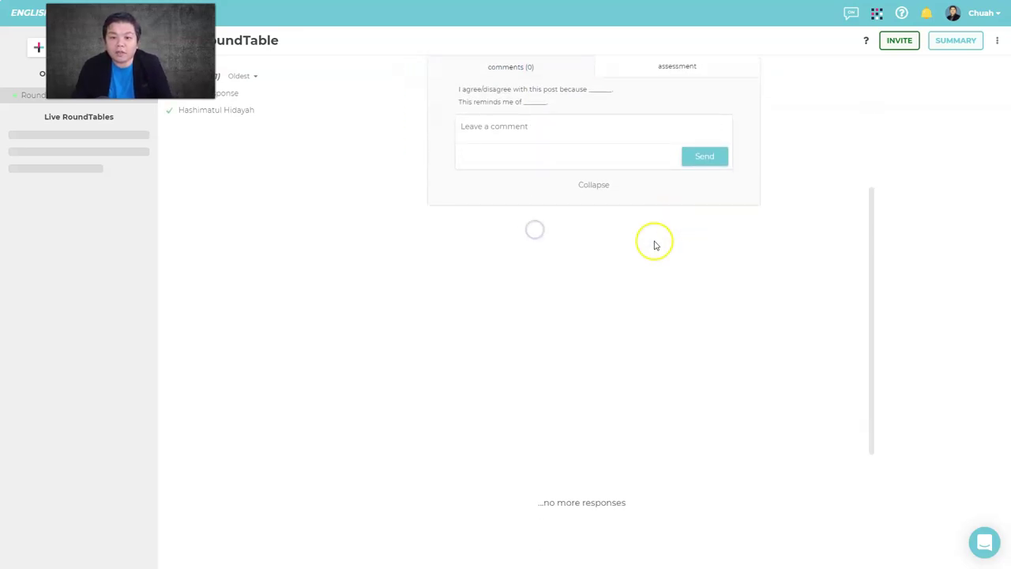
scroll(679, 287, "up", 3)
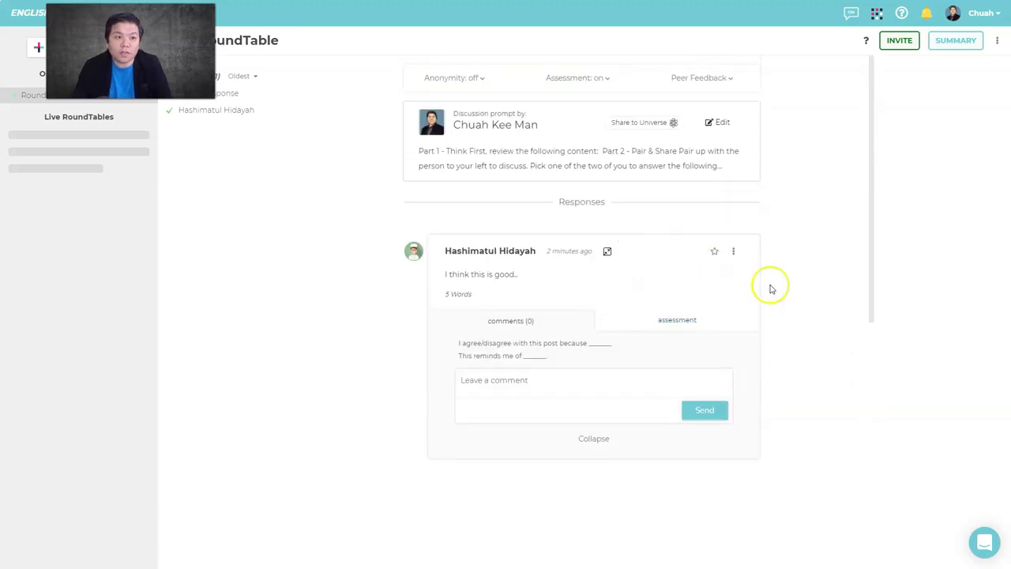
left_click(680, 320)
scroll(694, 316, "down", 3)
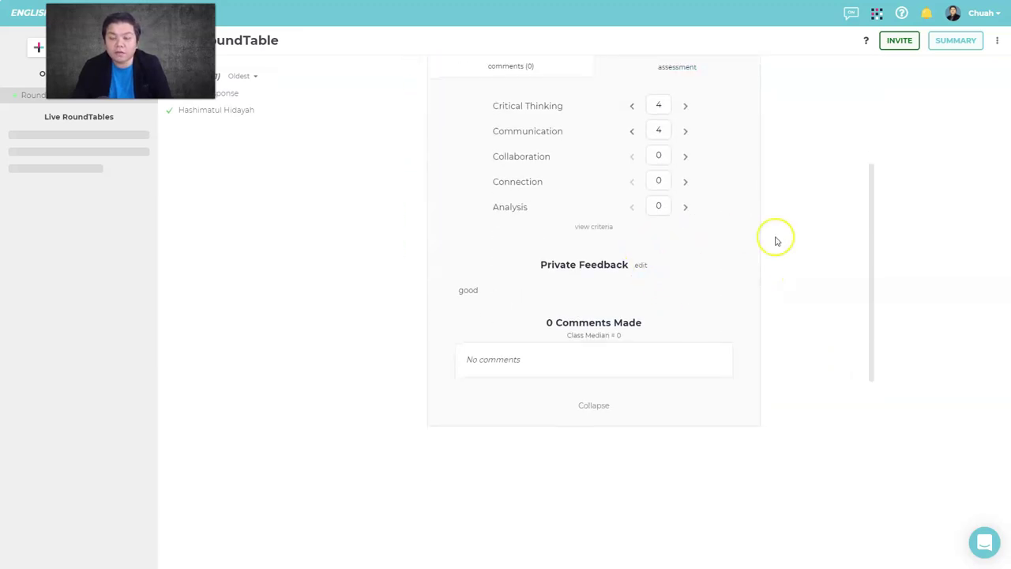
scroll(776, 241, "up", 2)
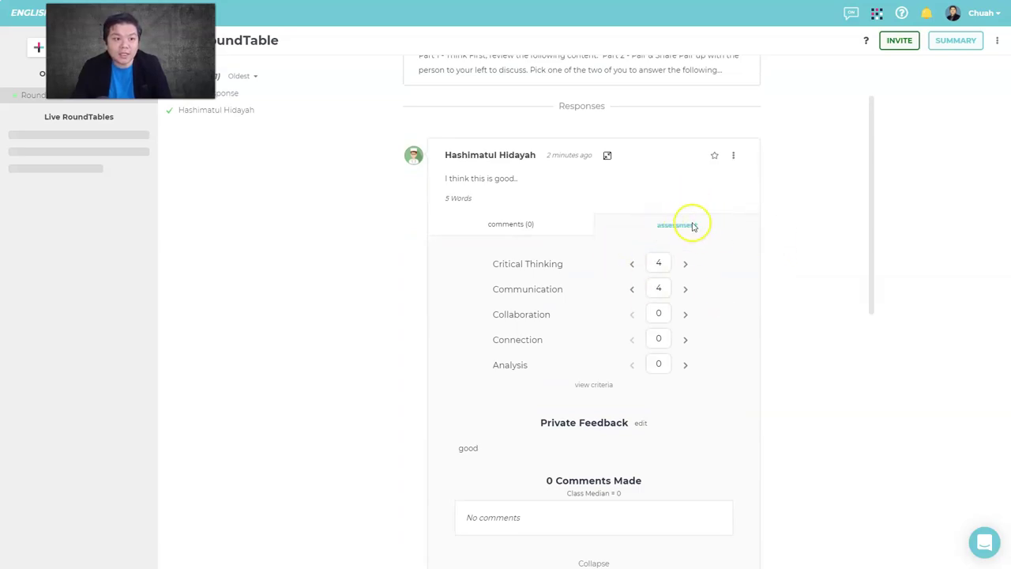
scroll(771, 237, "up", 1)
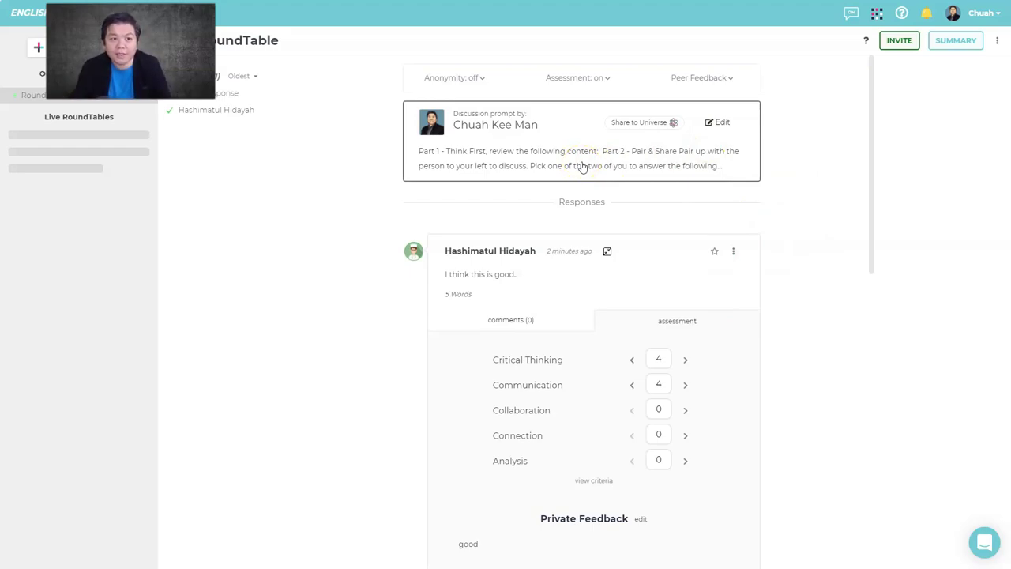
left_click(332, 159)
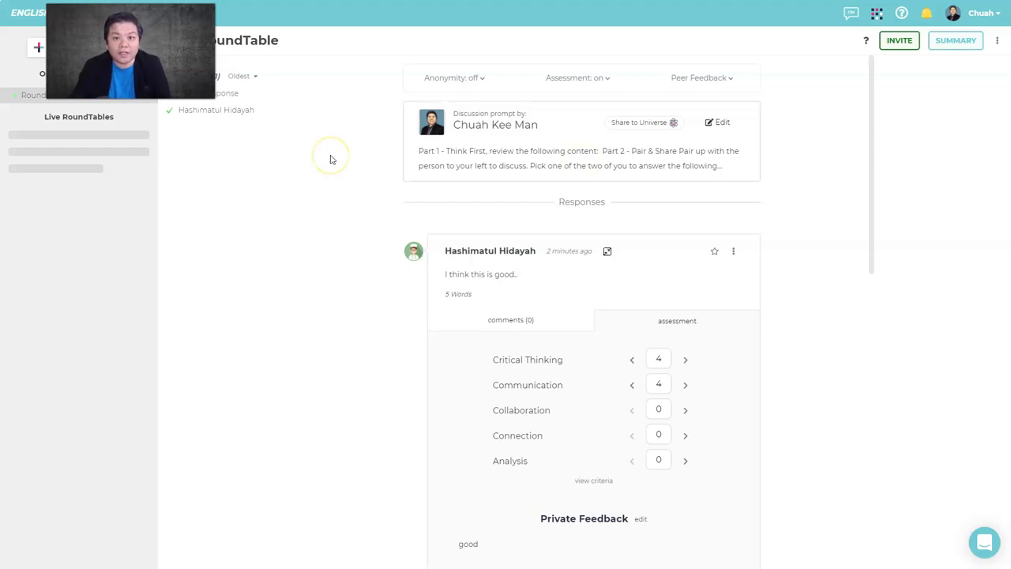
left_click(566, 144)
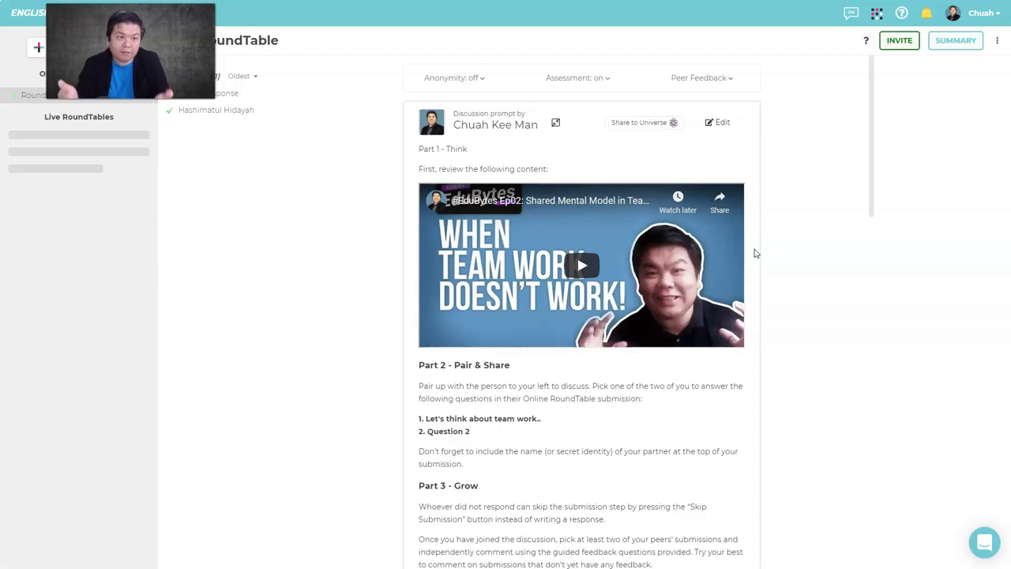
Step: Create a Live RoundTable titled 'Live Discussion', closing its Welcome tutorial, and edit the title
left_click(32, 54)
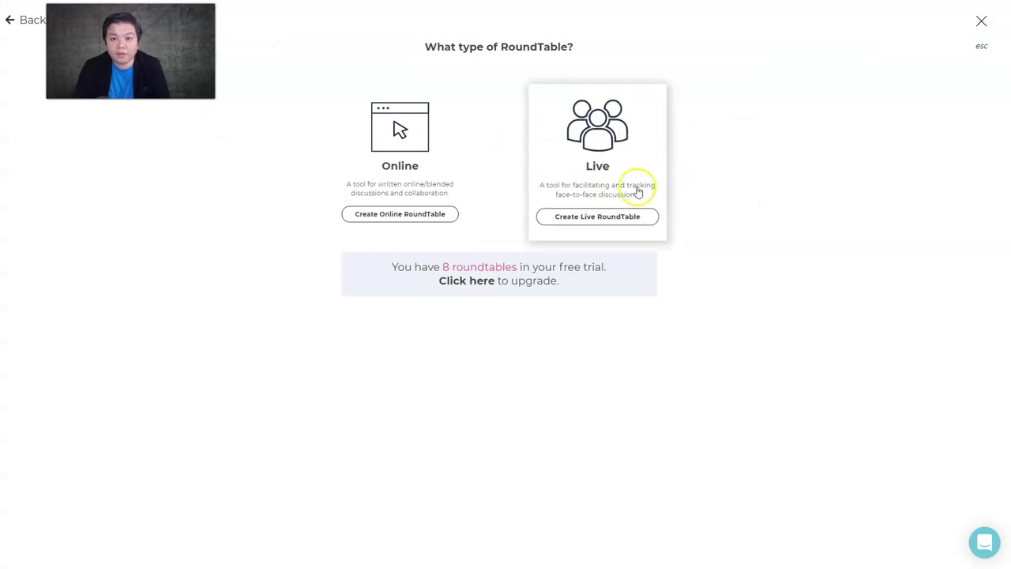
left_click(600, 143)
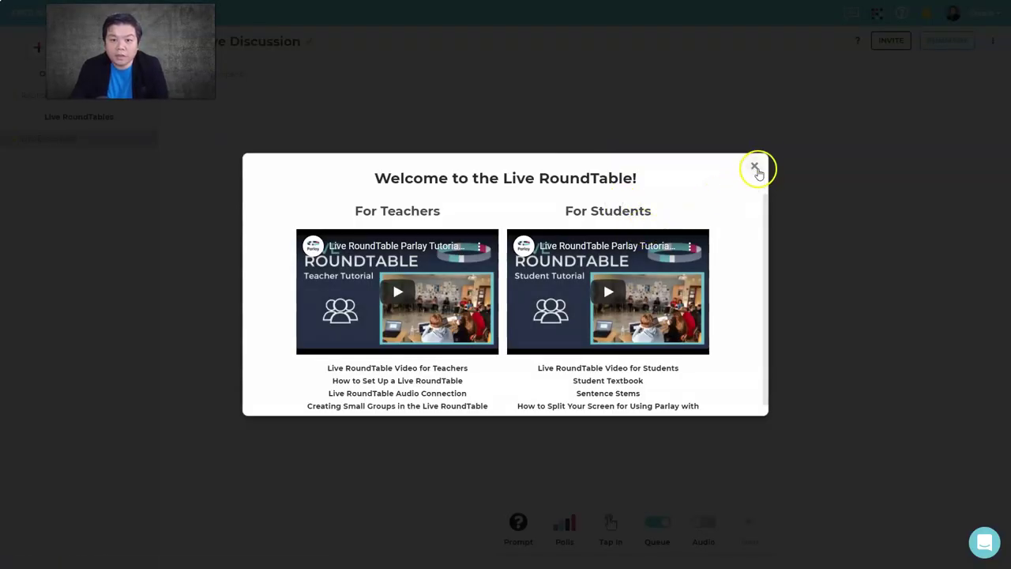
left_click(755, 168)
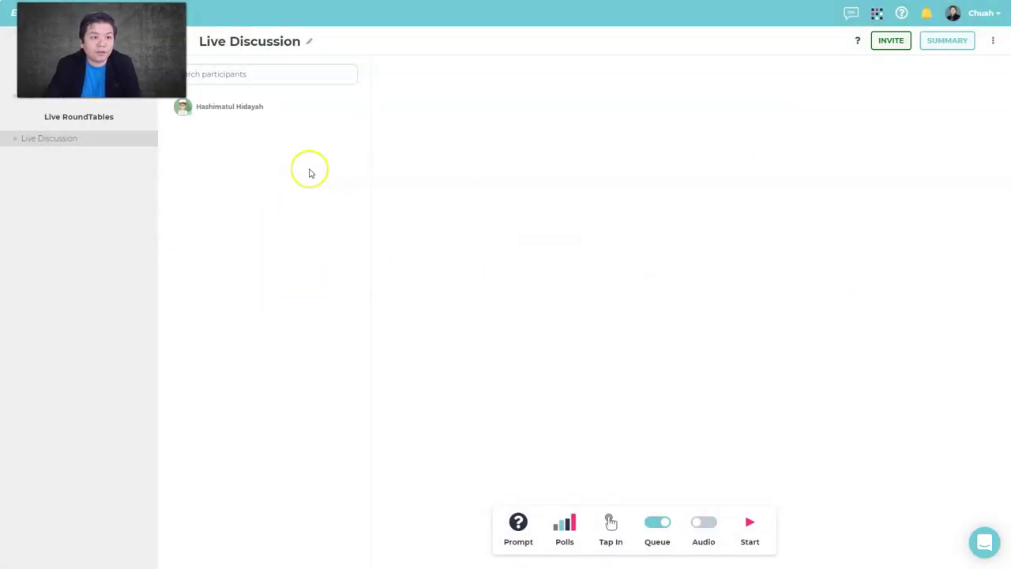
left_click(307, 41)
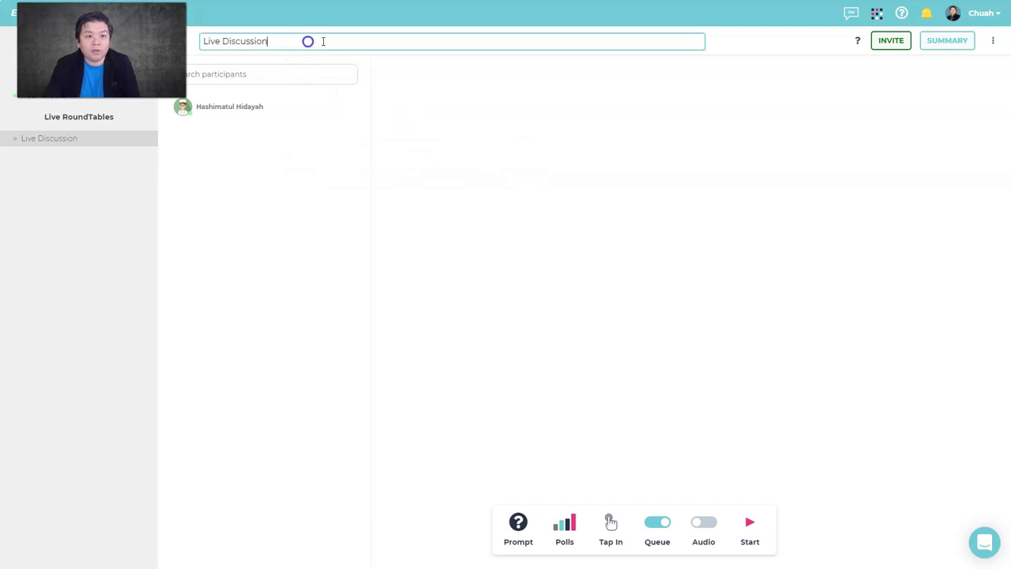
left_click(583, 154)
left_click(884, 41)
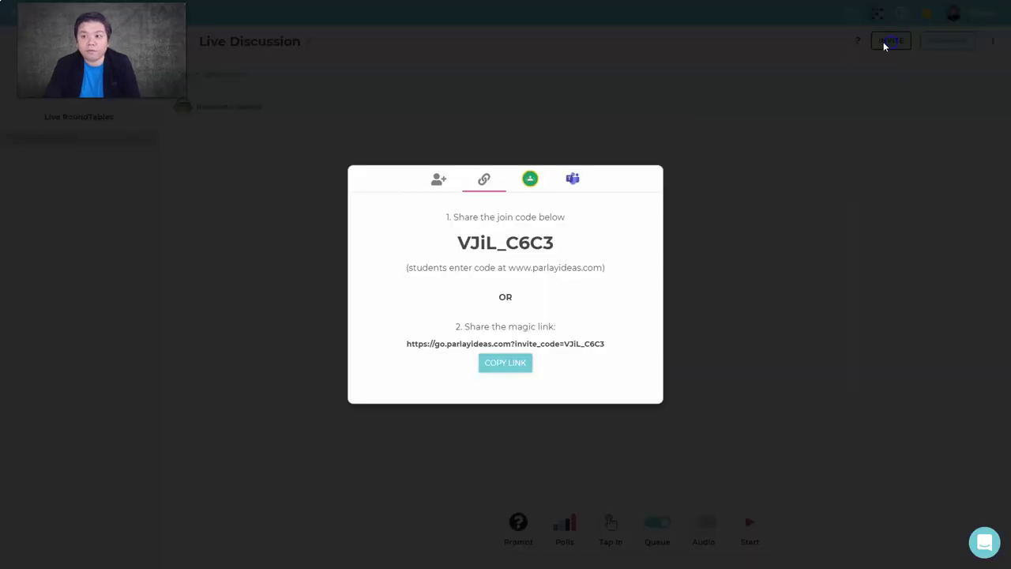
left_click(813, 243)
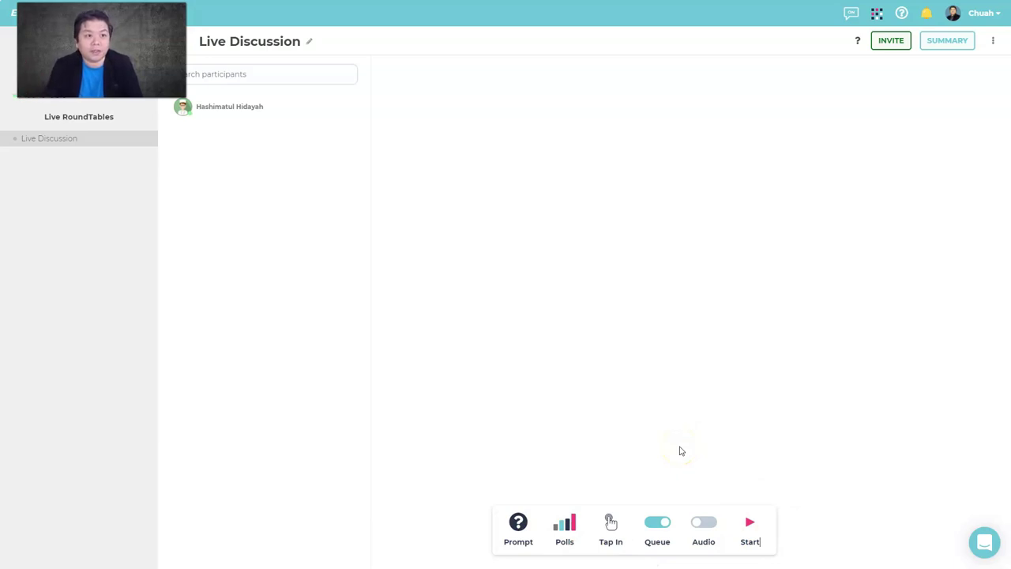
Step: Start the live discussion and put the student's Edge window in full screen
left_click(747, 523)
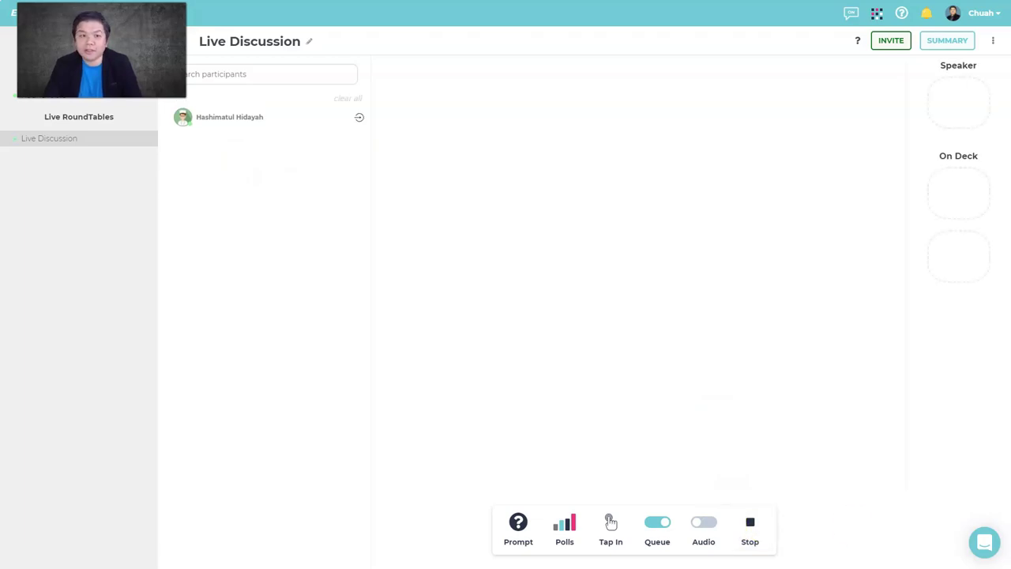
key("alt+Tab")
left_click(735, 120)
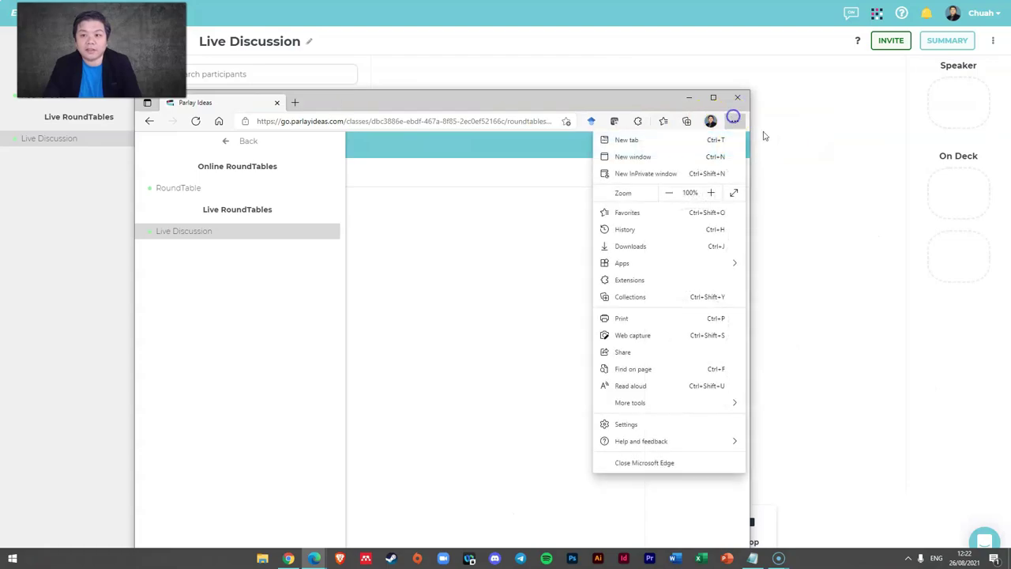
left_click(734, 194)
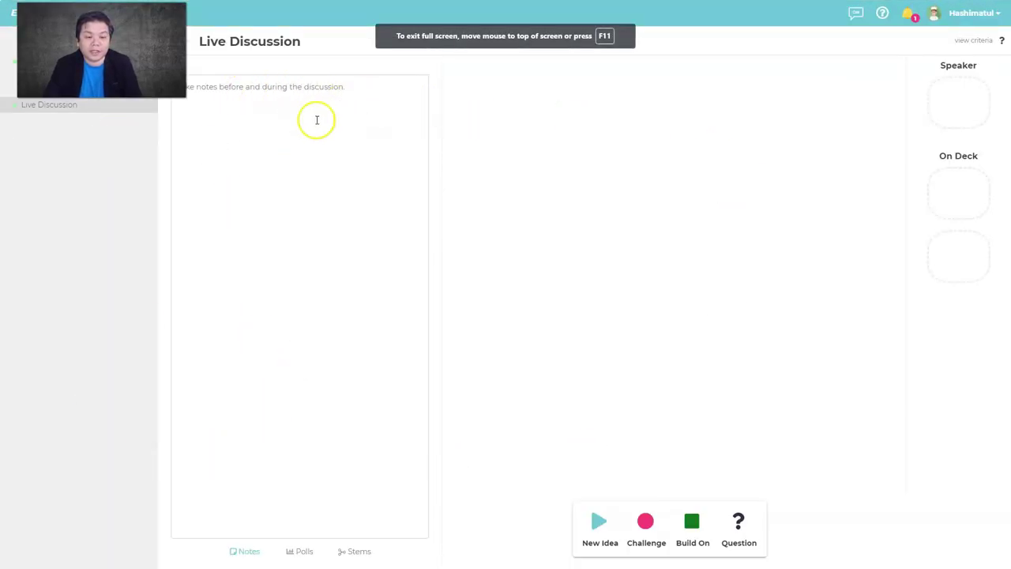
Step: As the student, browse the Polls and Sentence Stems, then tap in with a New Idea
left_click(298, 549)
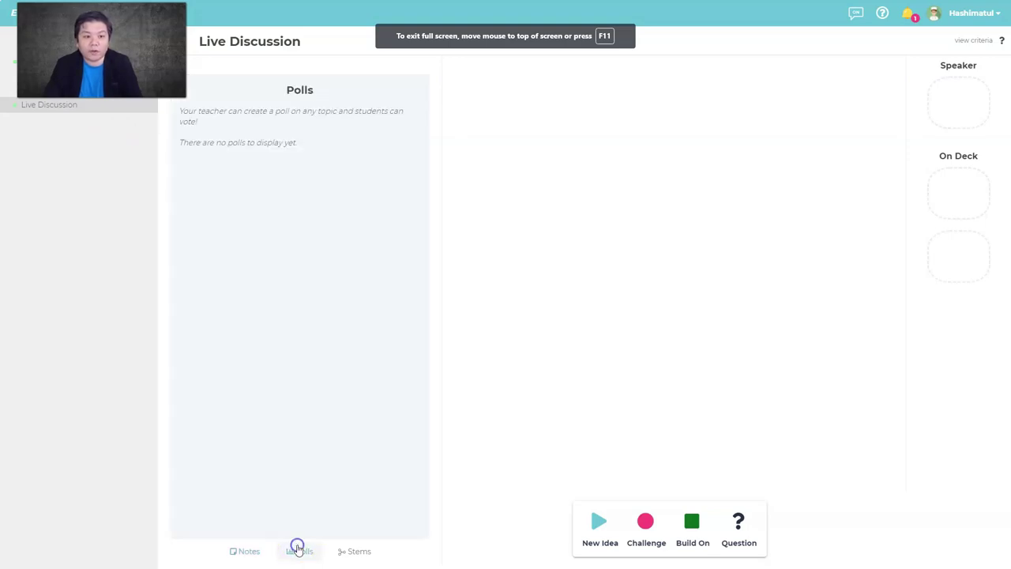
left_click(360, 551)
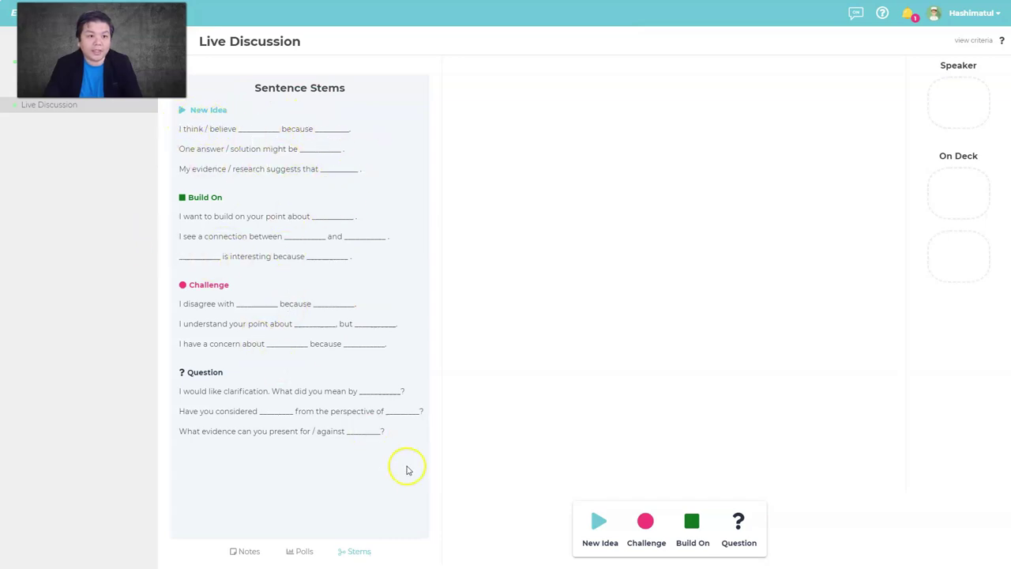
left_click_drag(257, 92, 368, 101)
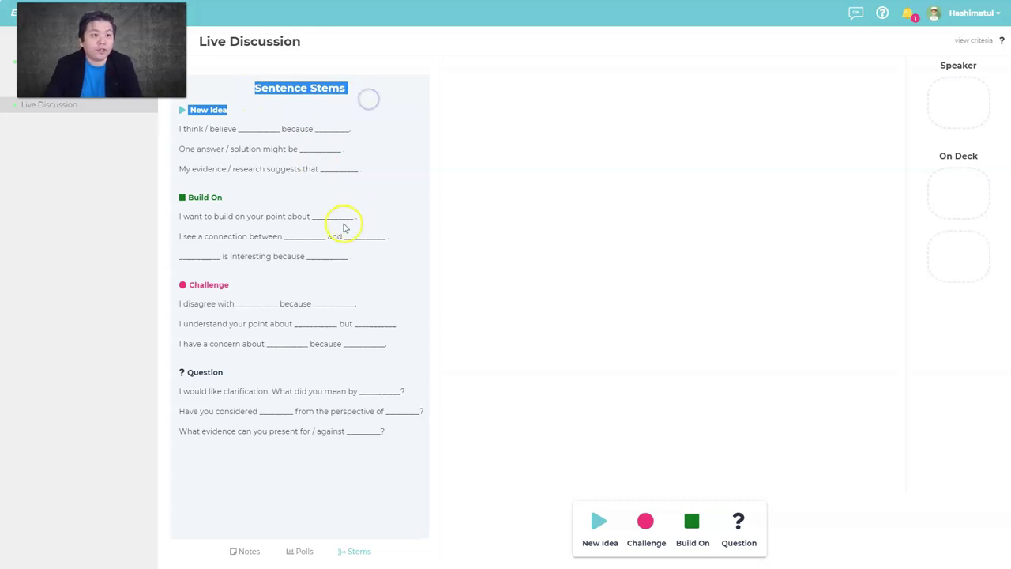
left_click(257, 230)
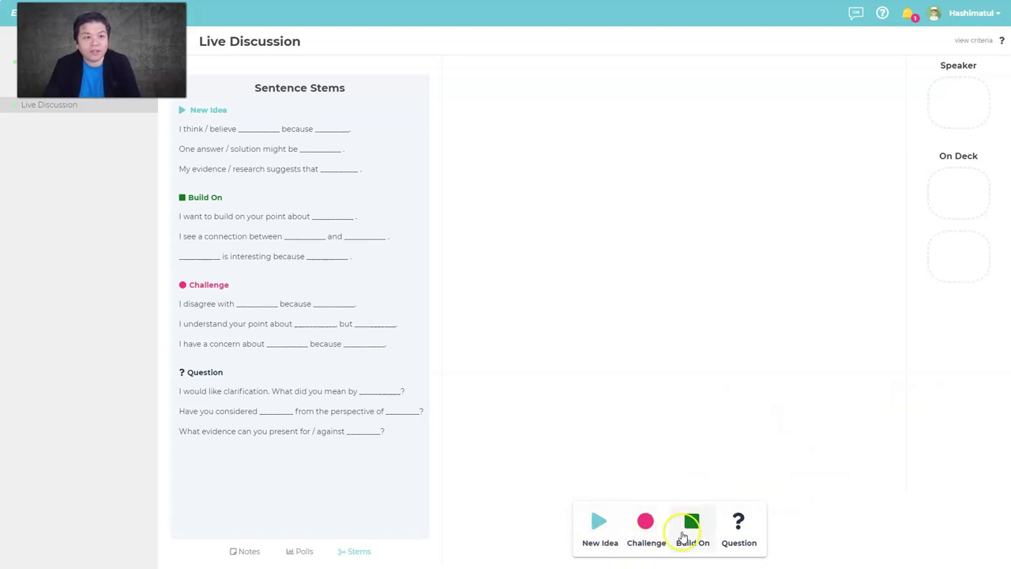
left_click(602, 525)
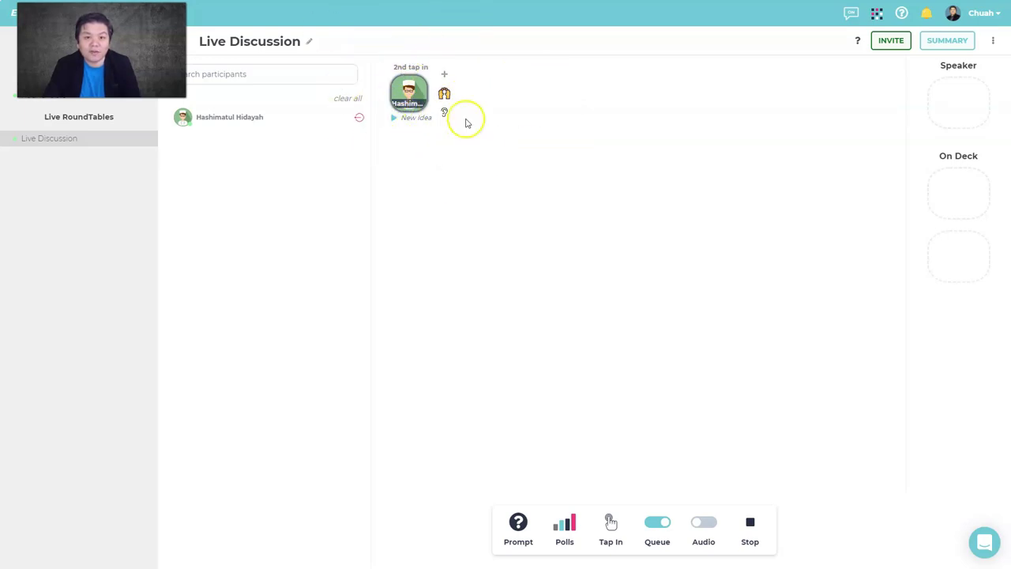
Step: Promote the tapped-in student to speaker, add a draft poll, and look over the prompt settings
left_click(444, 75)
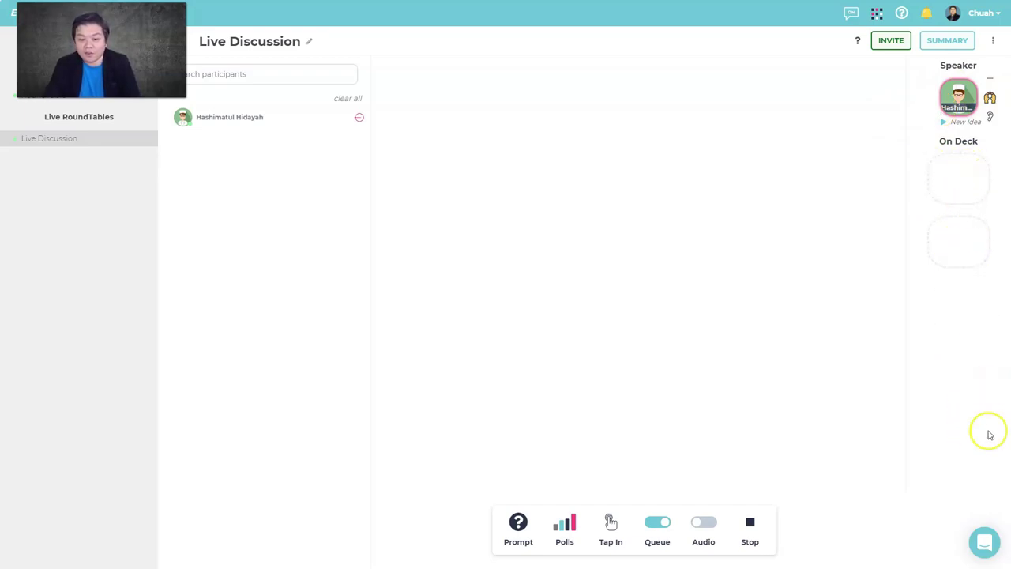
left_click(568, 529)
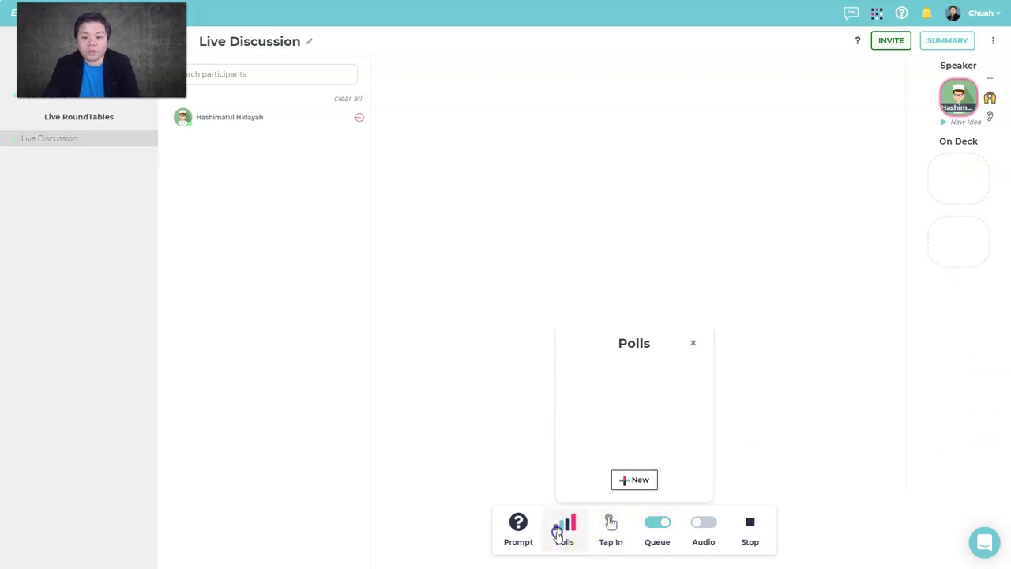
left_click(636, 478)
left_click(670, 166)
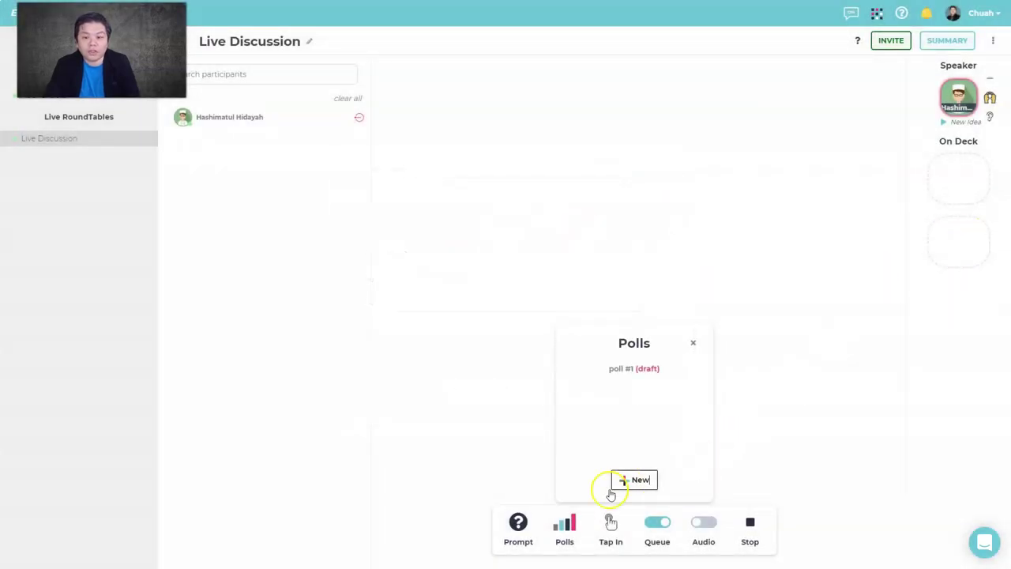
left_click(515, 523)
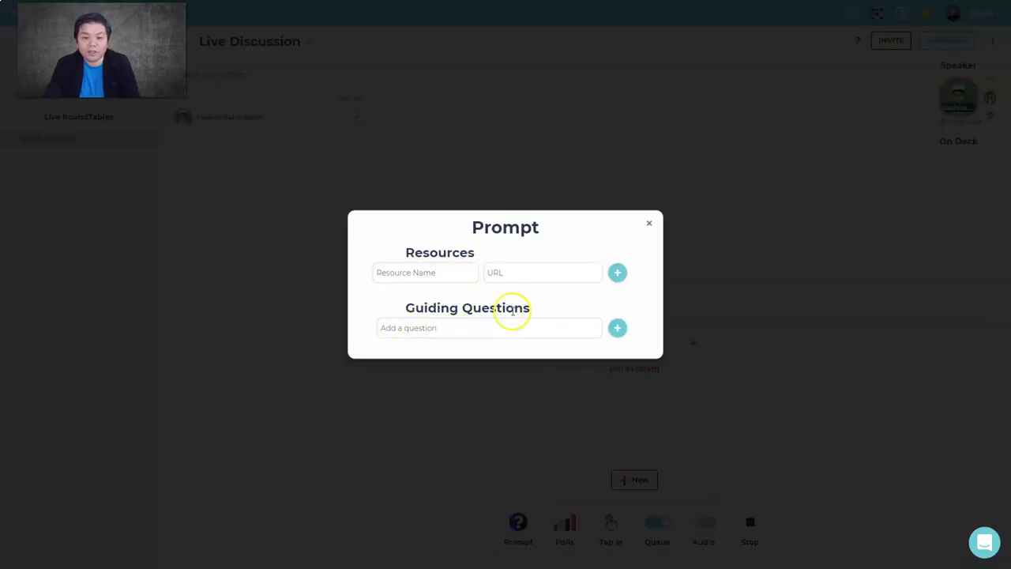
left_click(652, 228)
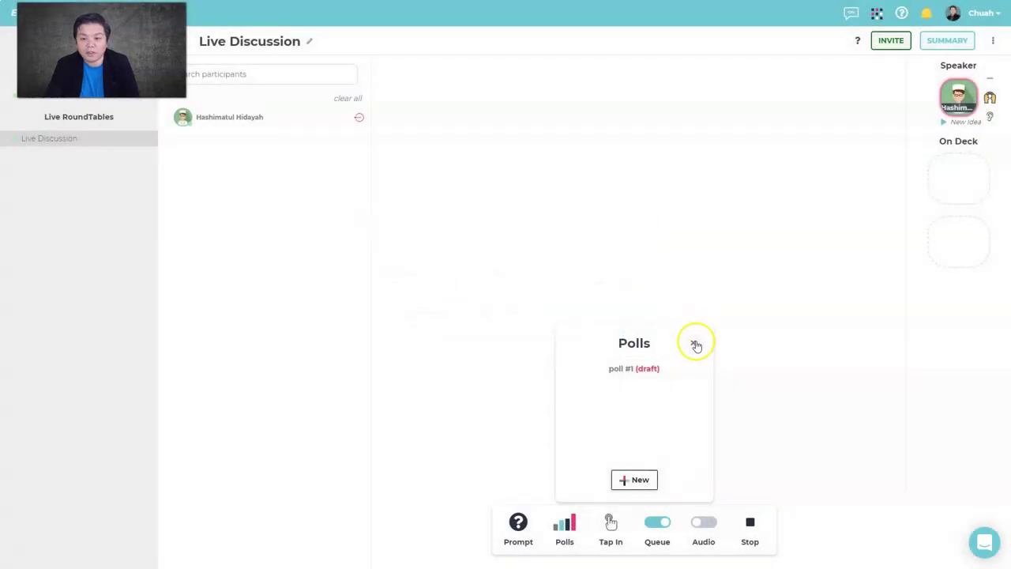
left_click(695, 343)
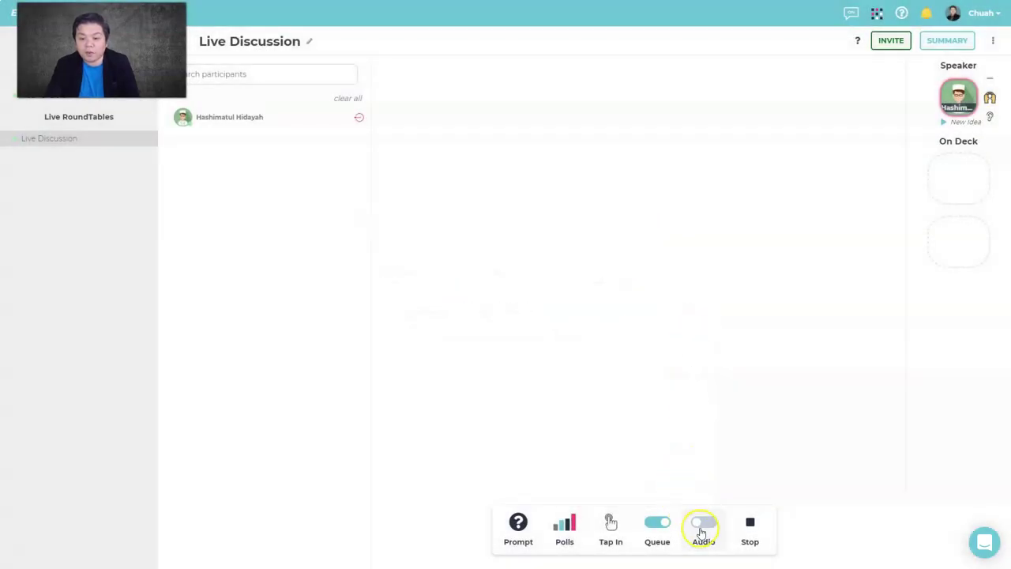
Step: Toggle the speaking queue off and back on
left_click(662, 529)
left_click(662, 530)
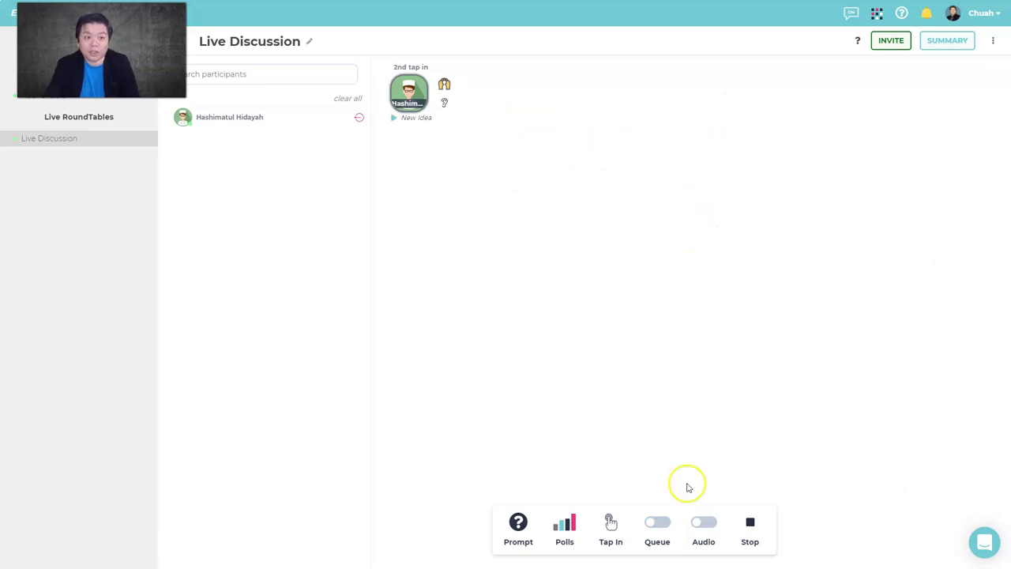
left_click(652, 527)
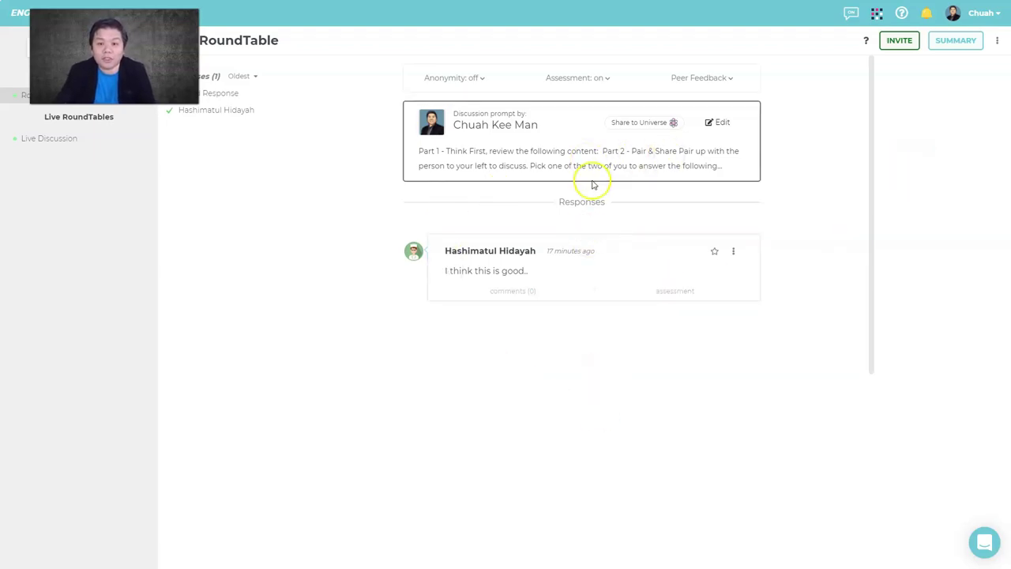
Step: Expand the prompt to show the team-work video and Parts 2–3, and check the Peer Feedback options
left_click(581, 141)
scroll(591, 343, "down", 3)
scroll(635, 251, "up", 3)
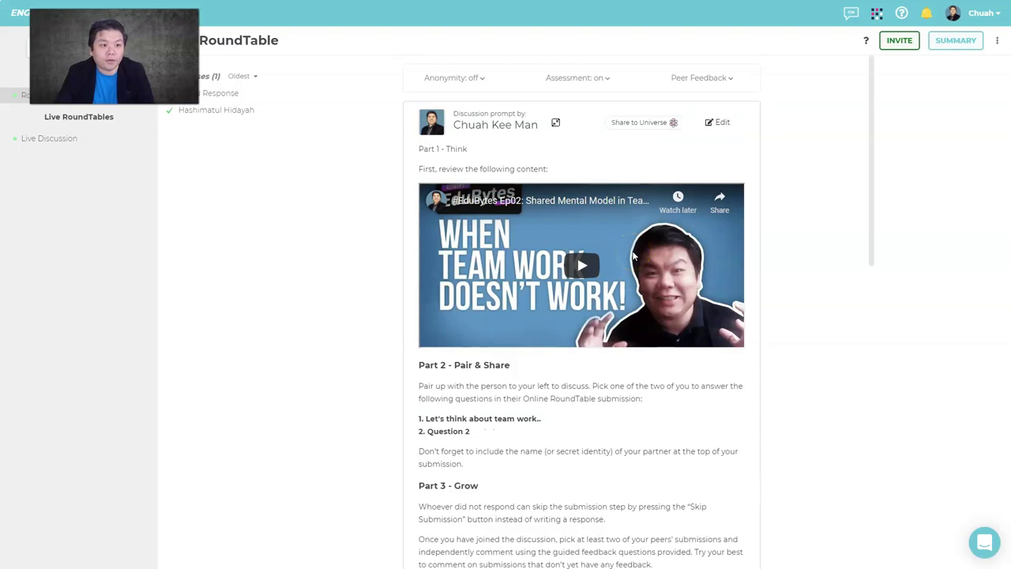
left_click(703, 87)
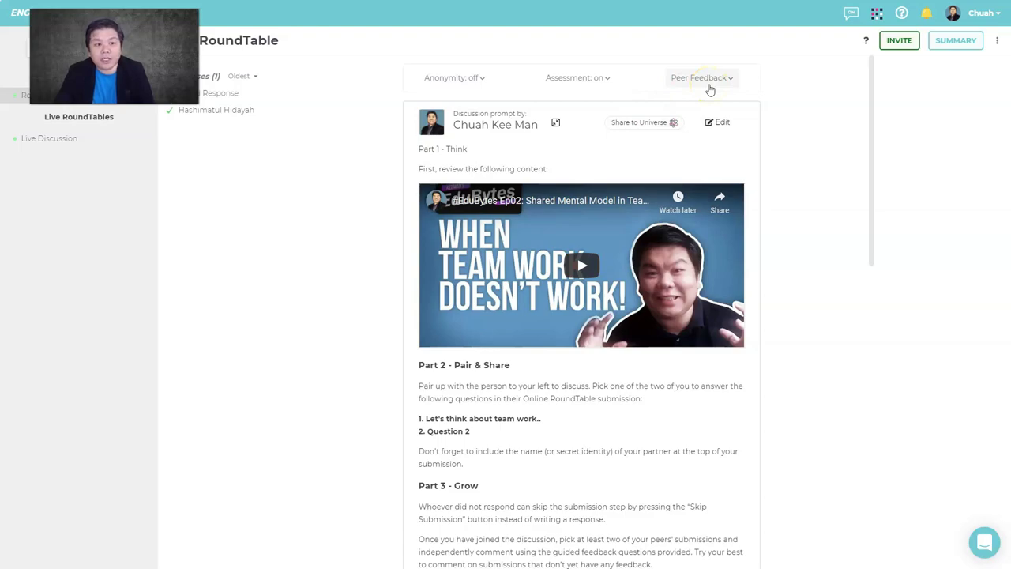
scroll(647, 379, "down", 3)
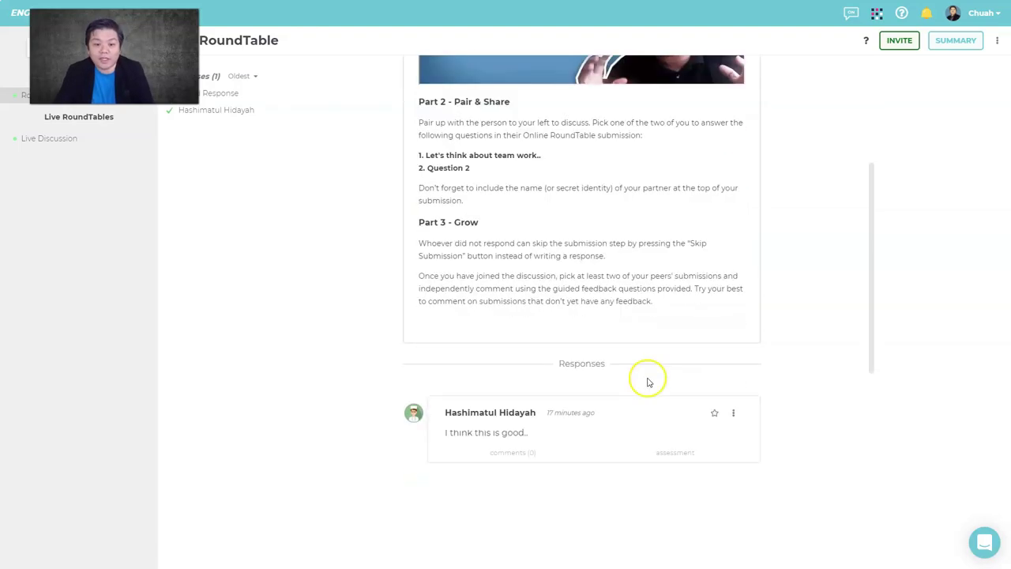
scroll(767, 321, "up", 3)
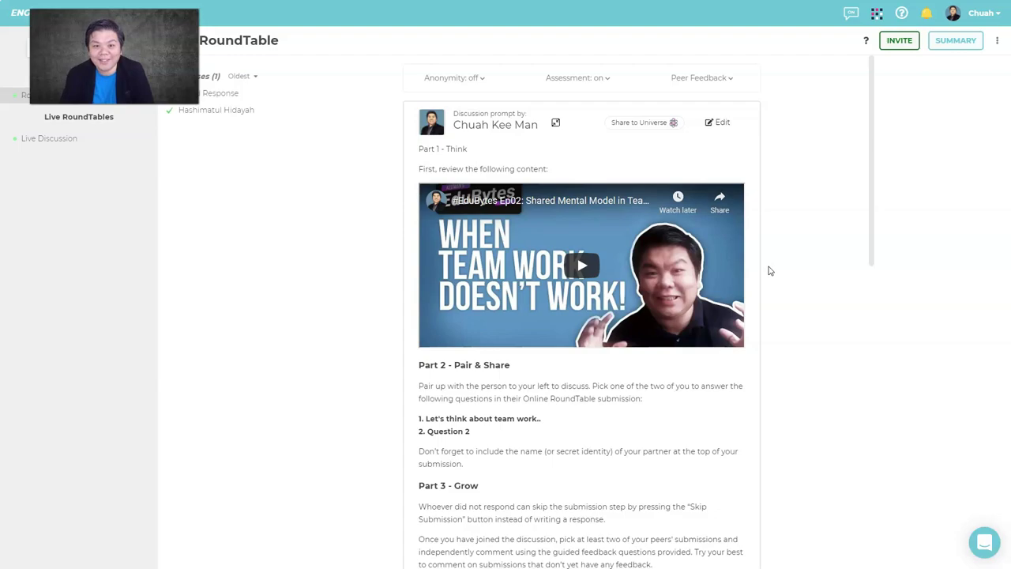